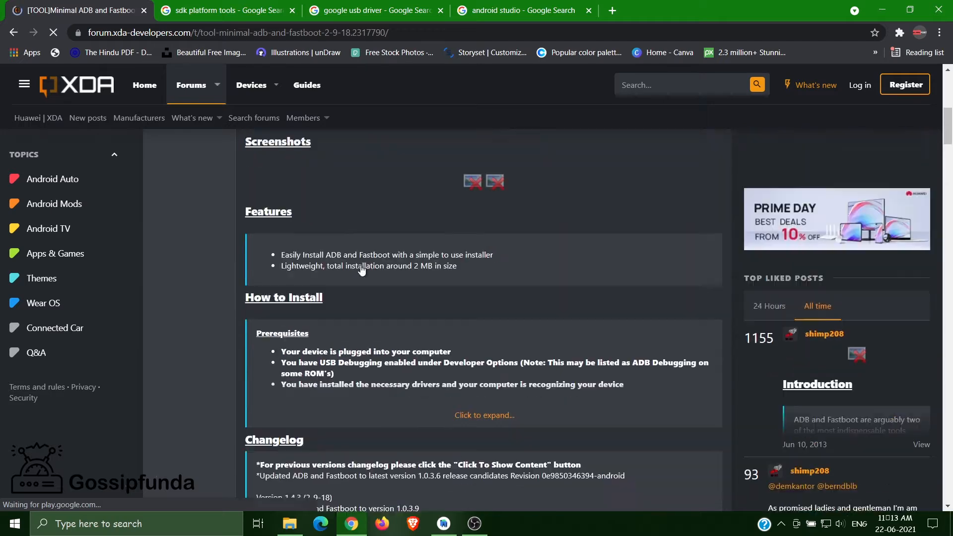
Download the Minimal ADB and Fastboot version 1.4.3 installer through the download link in the XDA forum thread.
scroll(438, 306, "down", 3)
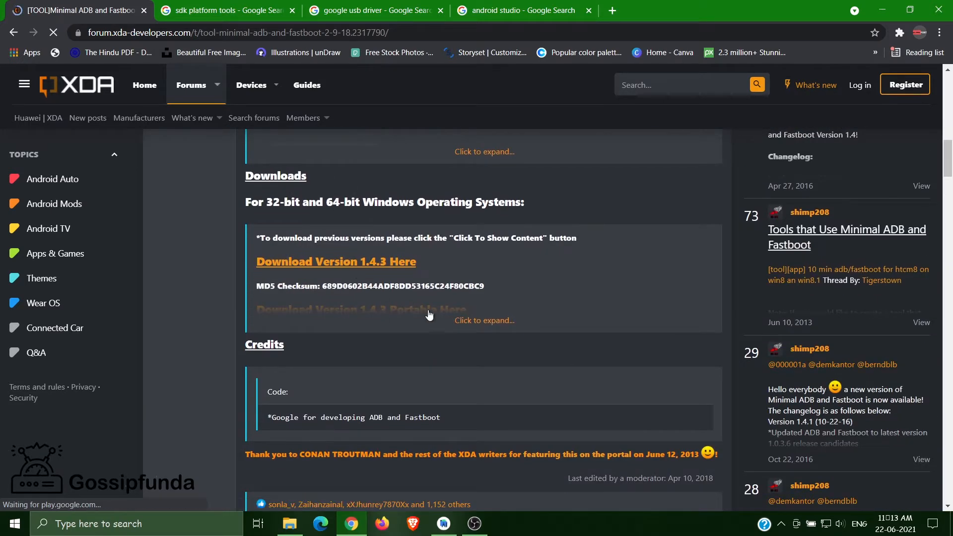
left_click(395, 320)
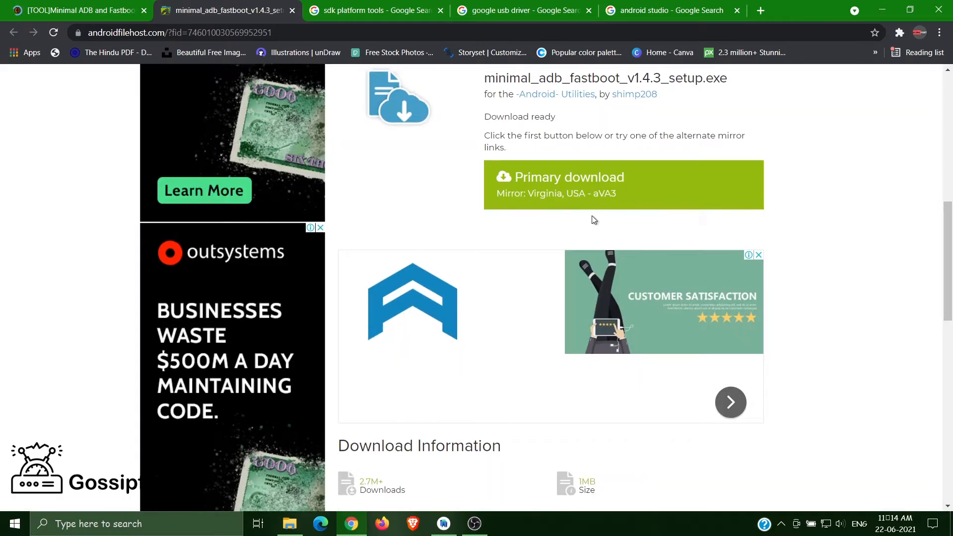
scroll(591, 221, "up", 2)
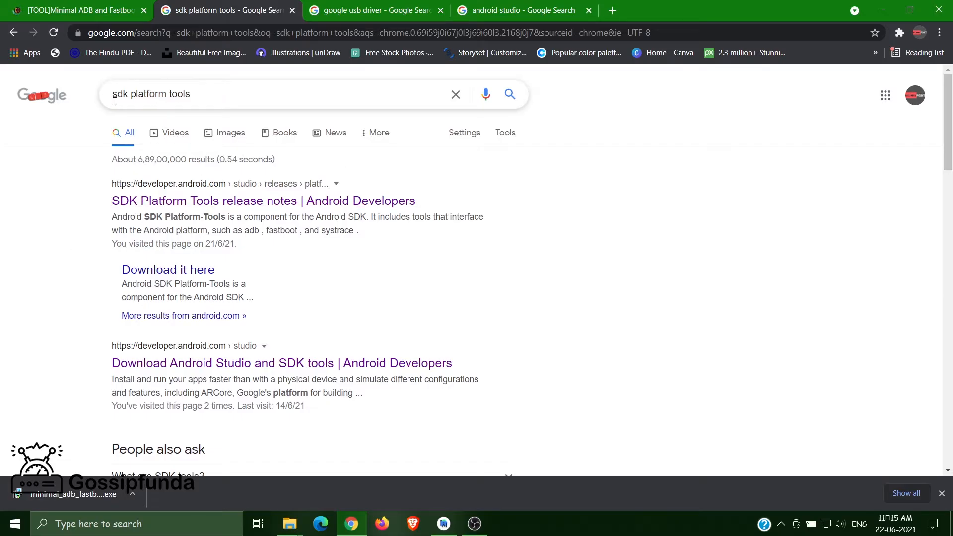
Open the Android Developers SDK Platform Tools release notes from the "sdk platform tools" search results.
left_click(194, 94)
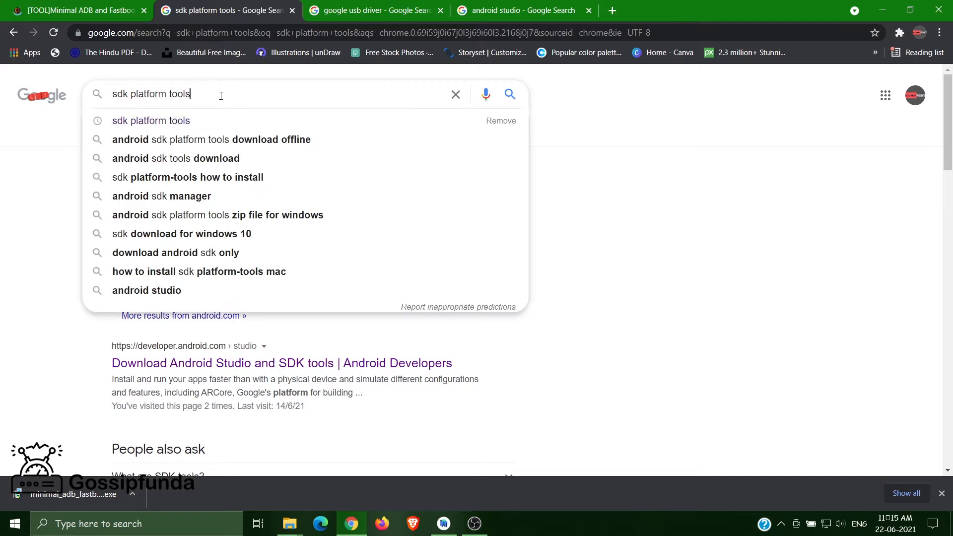
left_click(30, 248)
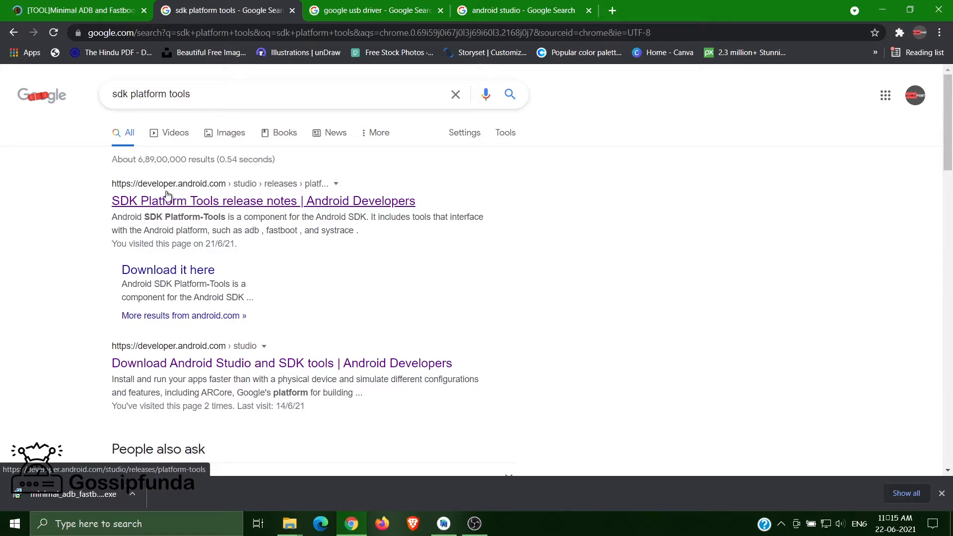
left_click_drag(91, 186, 204, 184)
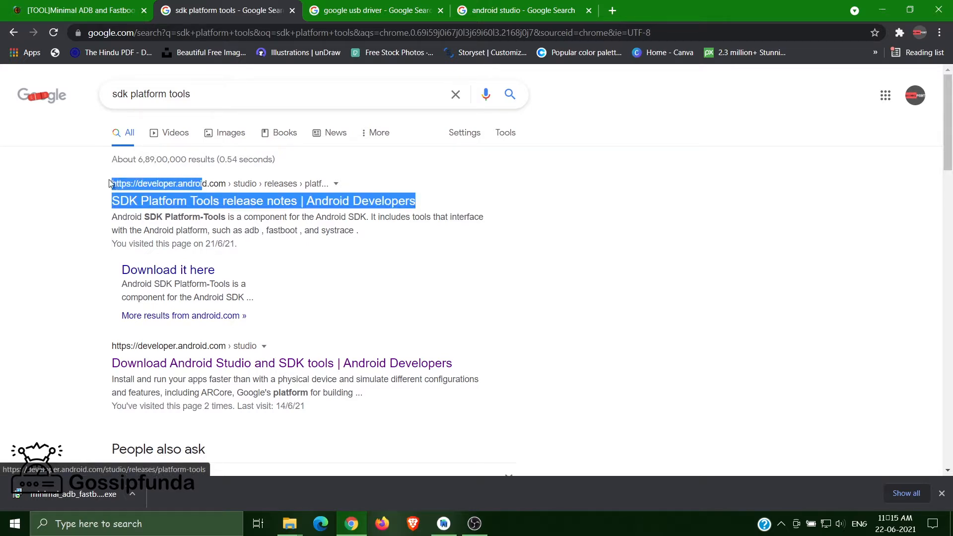
left_click(166, 187)
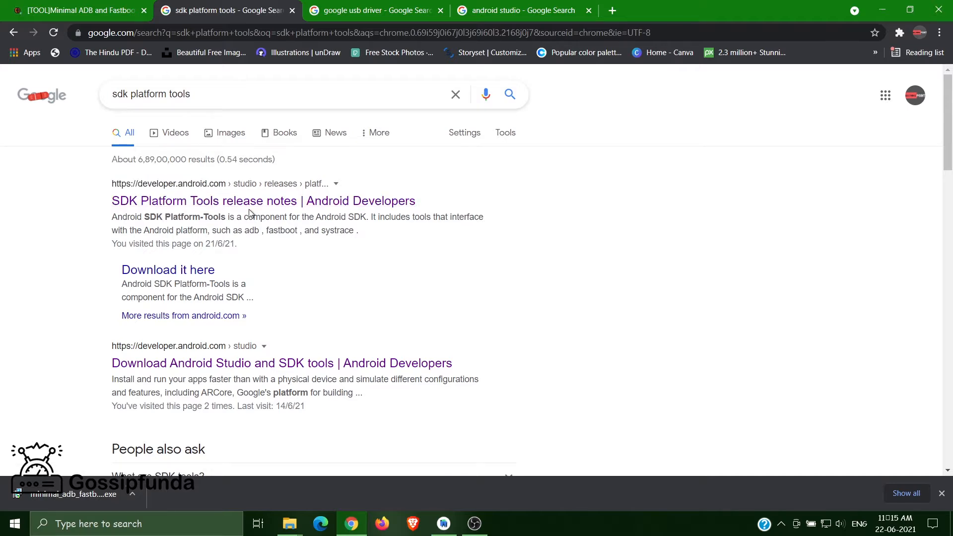
left_click(270, 204)
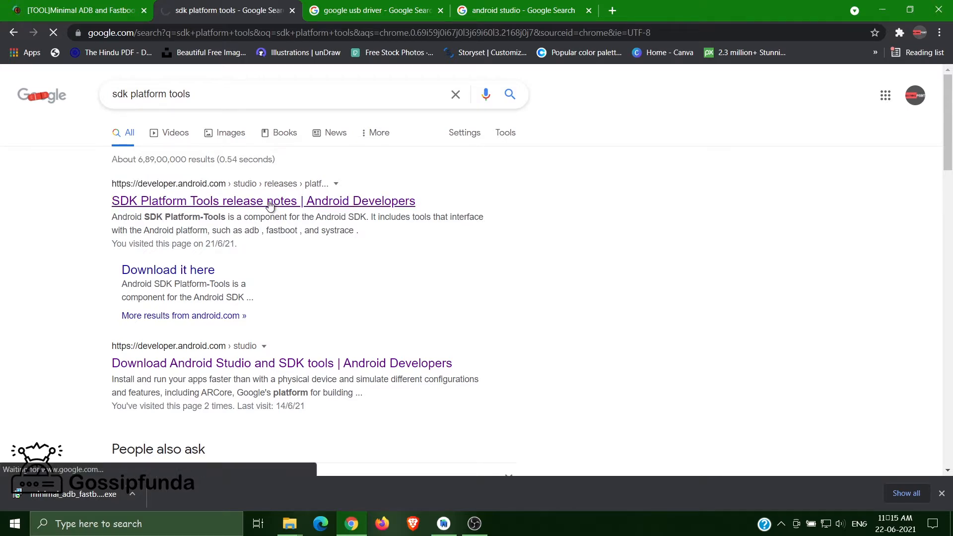
Download SDK Platform-Tools for Windows, agreeing to the terms and conditions, and save platform-tools_r31.0.2-windows.zip in Downloads.
scroll(385, 290, "down", 5)
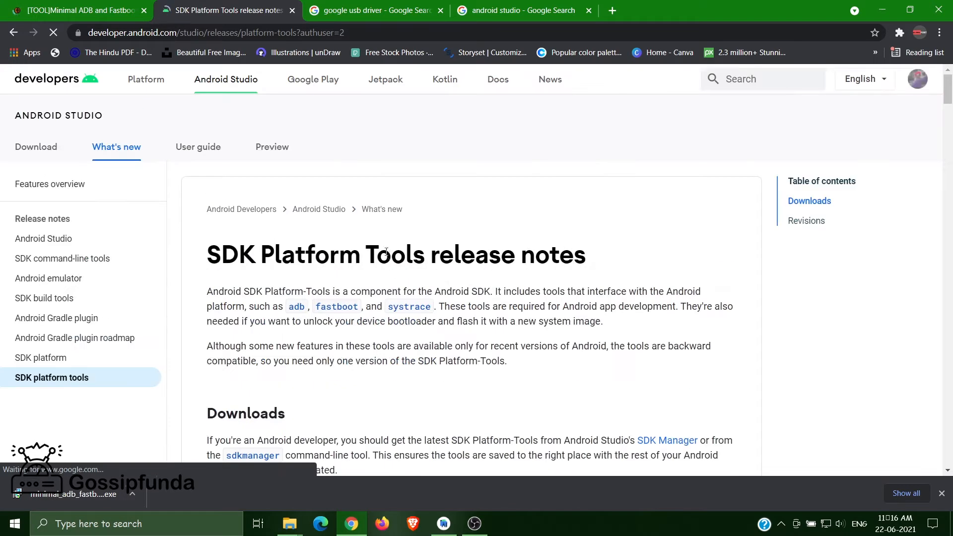
scroll(361, 194, "down", 7)
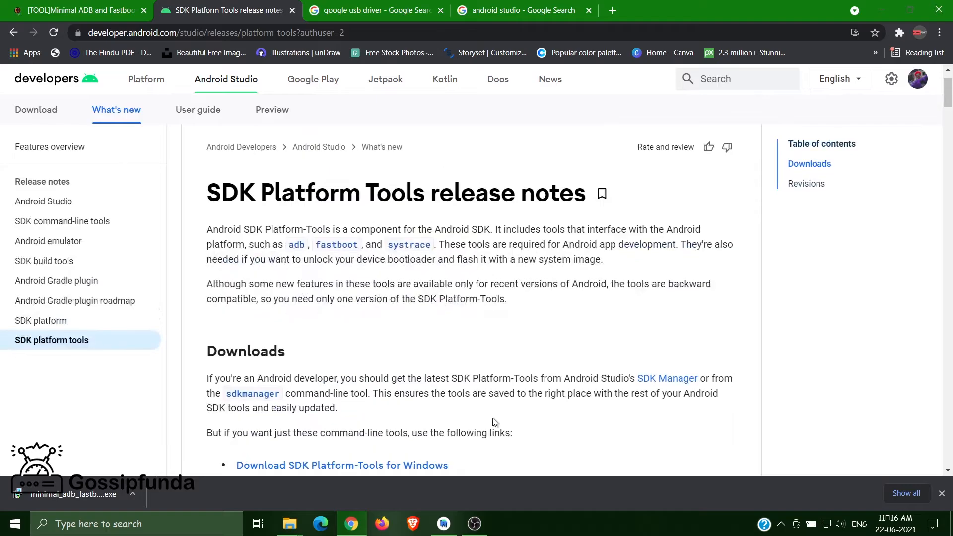
left_click(401, 281)
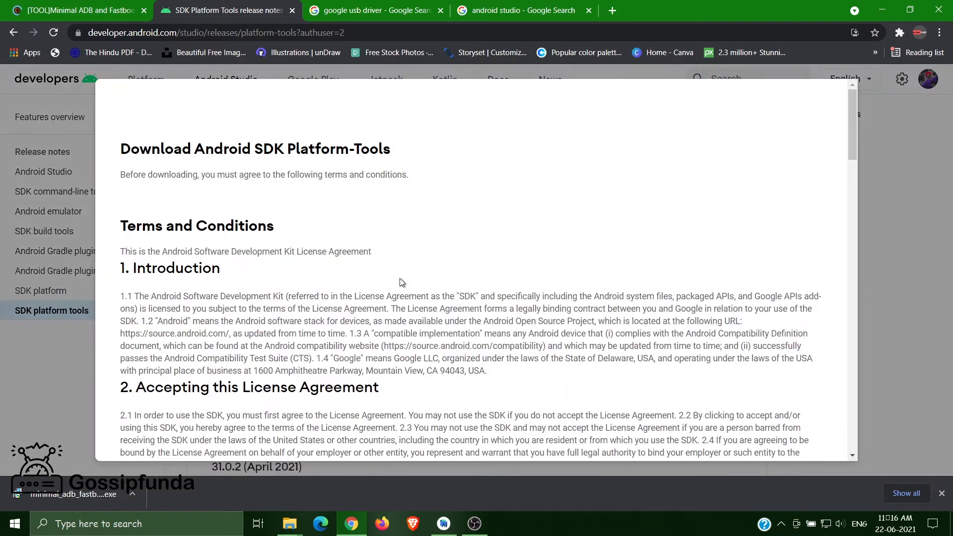
scroll(402, 285, "down", 15)
scroll(403, 286, "up", 20)
scroll(404, 287, "down", 15)
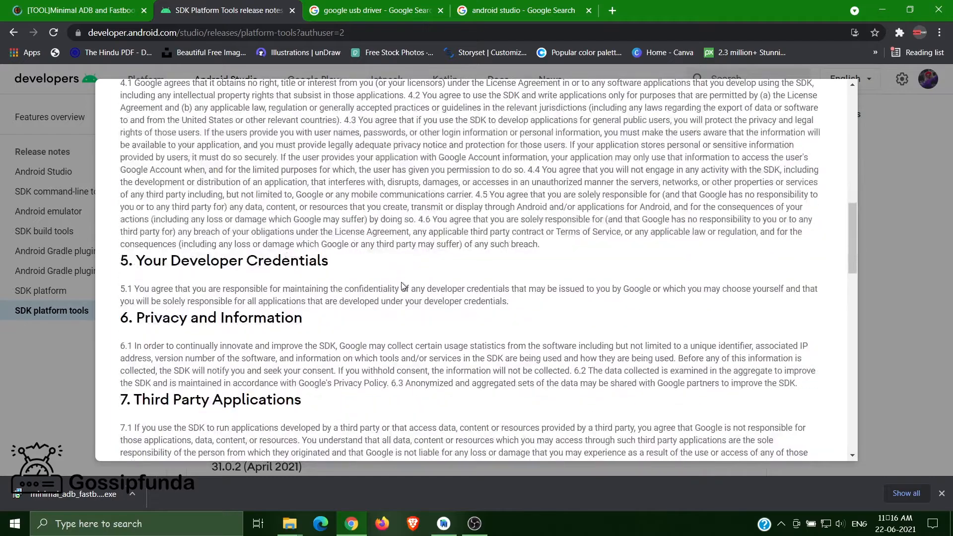
scroll(402, 285, "down", 15)
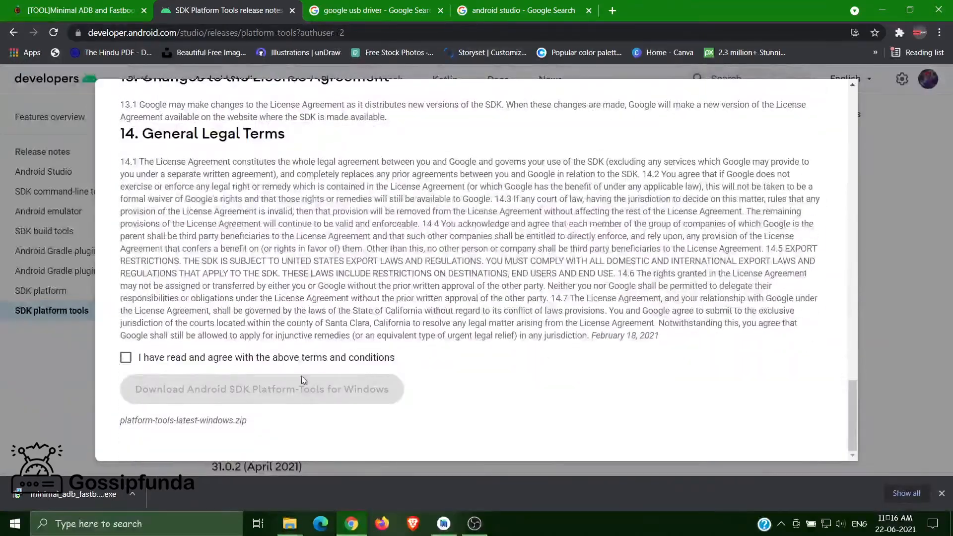
left_click(159, 362)
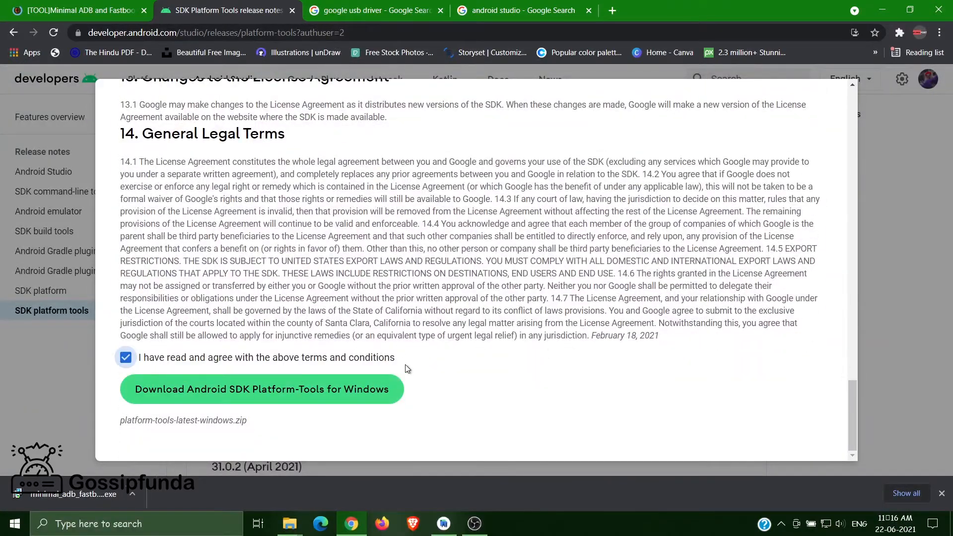
left_click(316, 385)
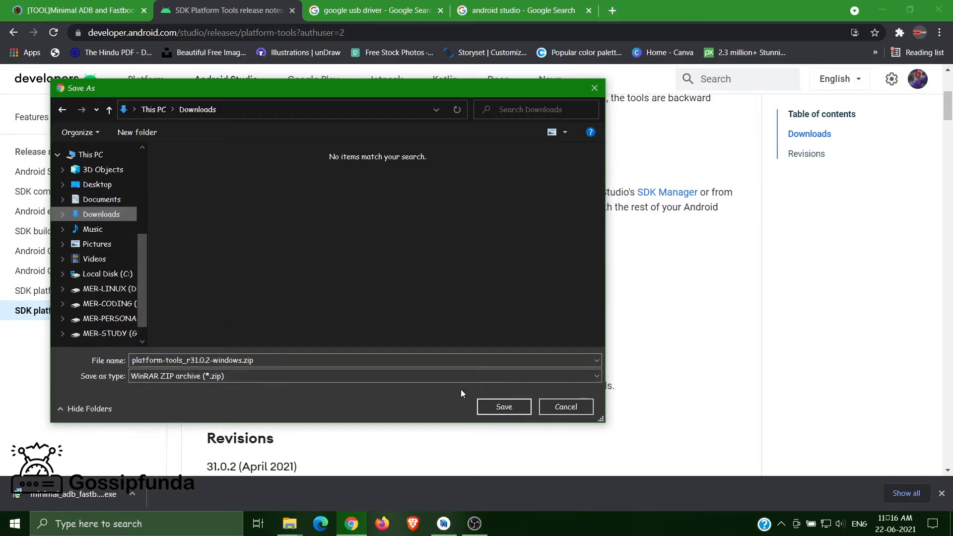
left_click(518, 408)
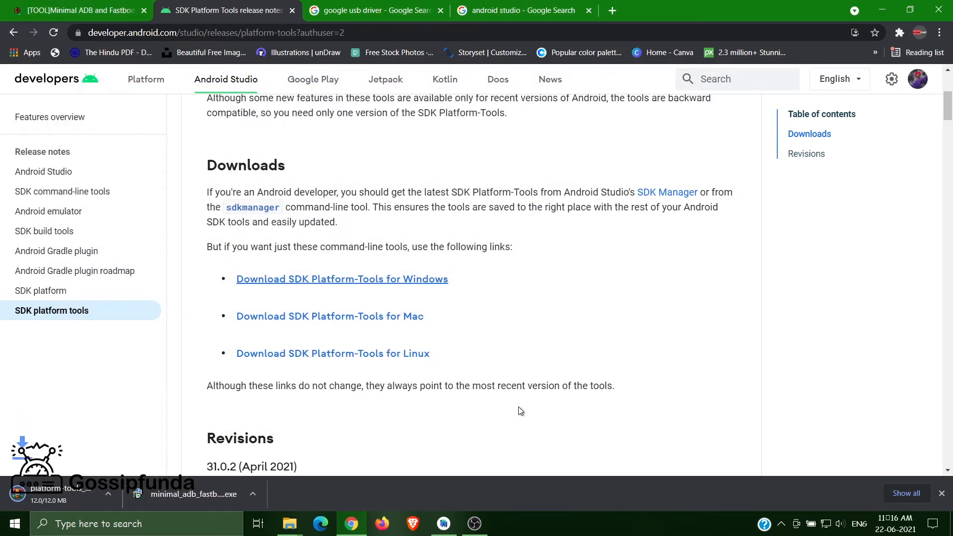
Open the Android Developers page Get the Google USB Driver from the "google usb driver" search results.
left_click(378, 13)
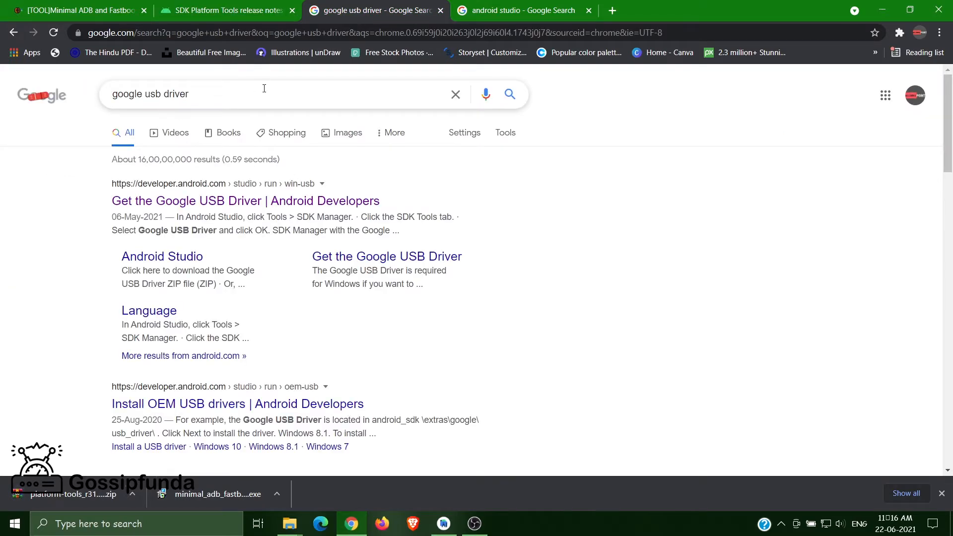
left_click(259, 201)
scroll(367, 312, "down", 5)
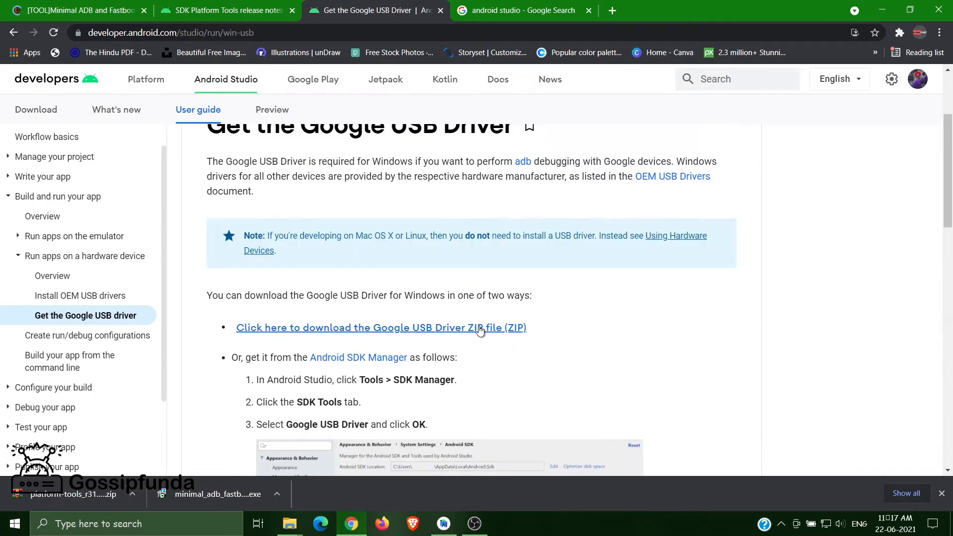
Download the Google USB Driver ZIP, agreeing to the terms and conditions, and save usb_driver_r13-windows.zip in Downloads.
left_click(480, 328)
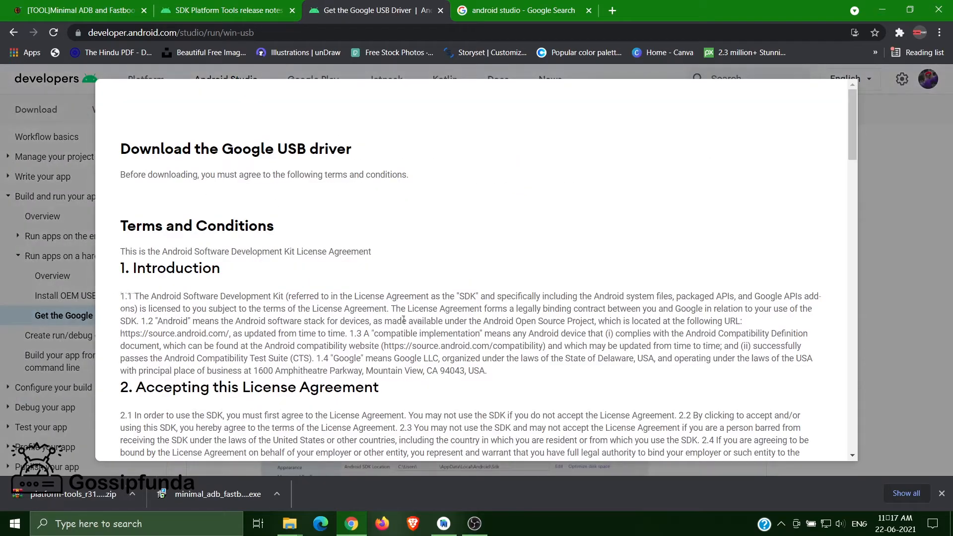
scroll(388, 291, "down", 15)
scroll(387, 290, "down", 5)
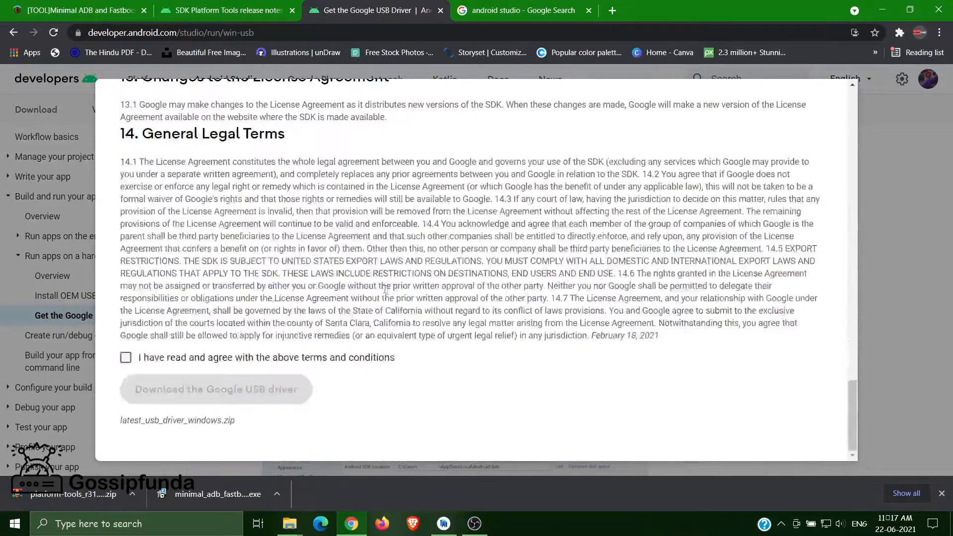
left_click(218, 356)
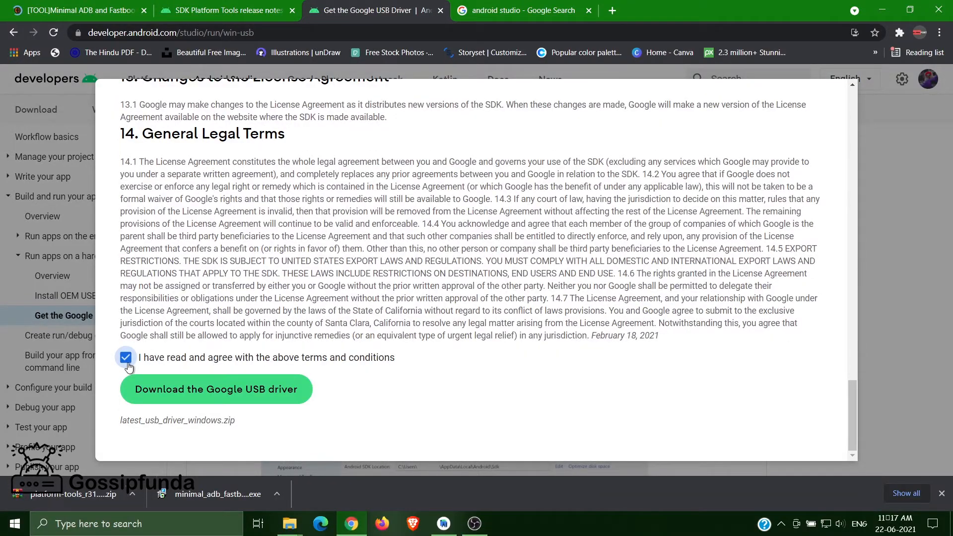
left_click(200, 391)
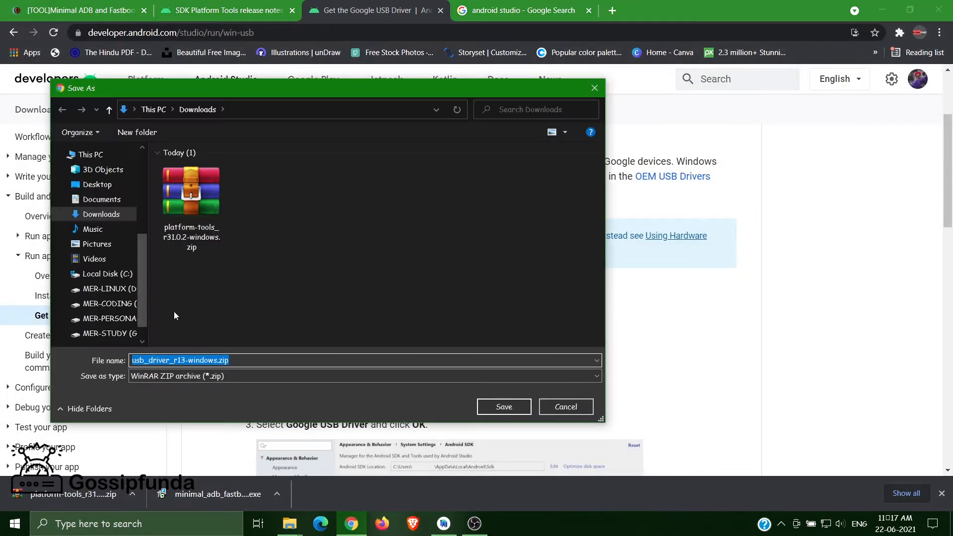
left_click(504, 406)
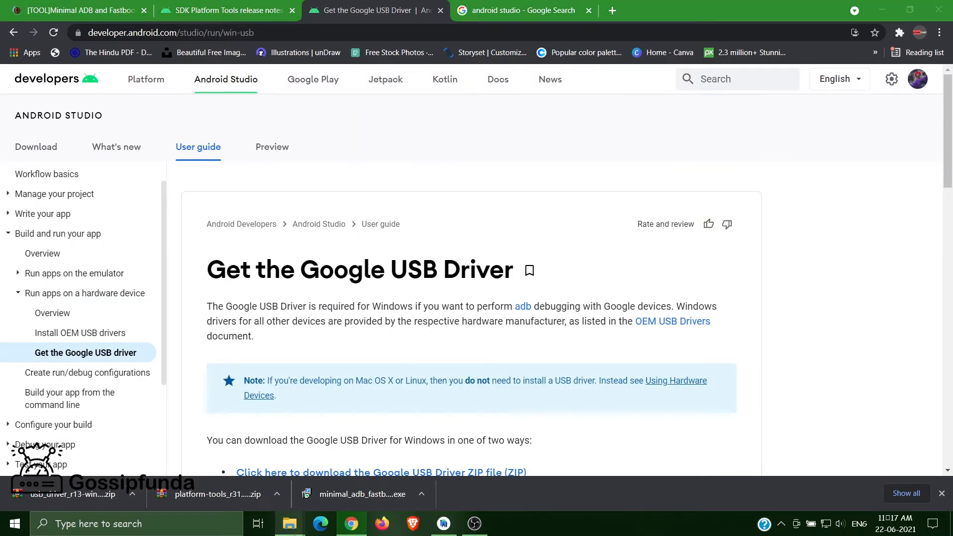
Switch to the Downloads folder in File Explorer and enlarge the file icons.
mouse_move(289, 523)
left_click(338, 467)
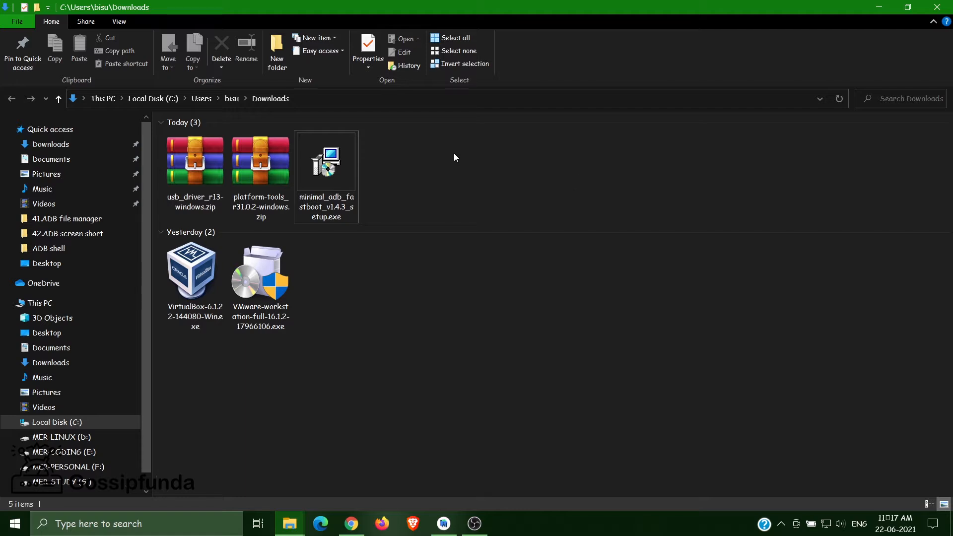
left_click(266, 177)
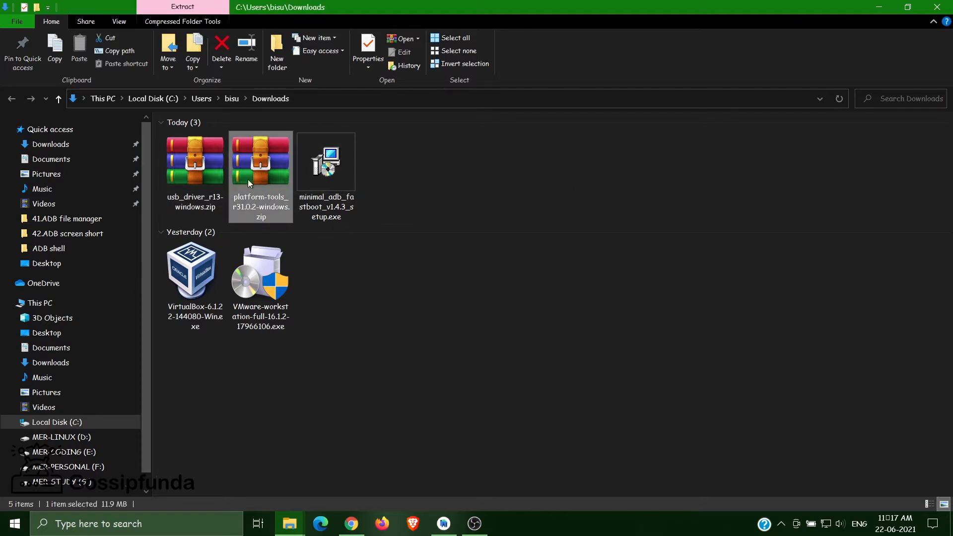
scroll(263, 210, "up", 2, "ctrl")
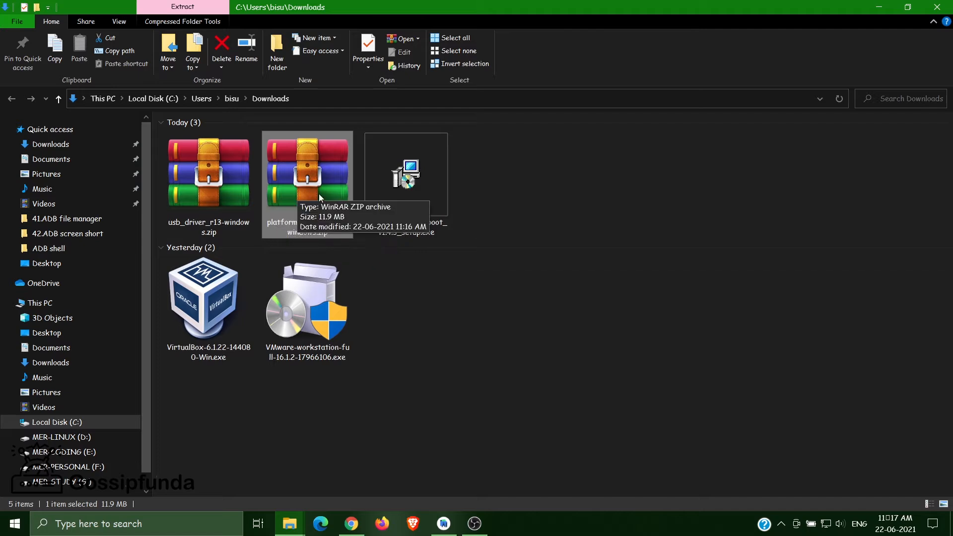
Examine the downloaded USB driver archive, platform-tools archive and Minimal ADB and Fastboot installer in the Downloads folder.
left_click(207, 198)
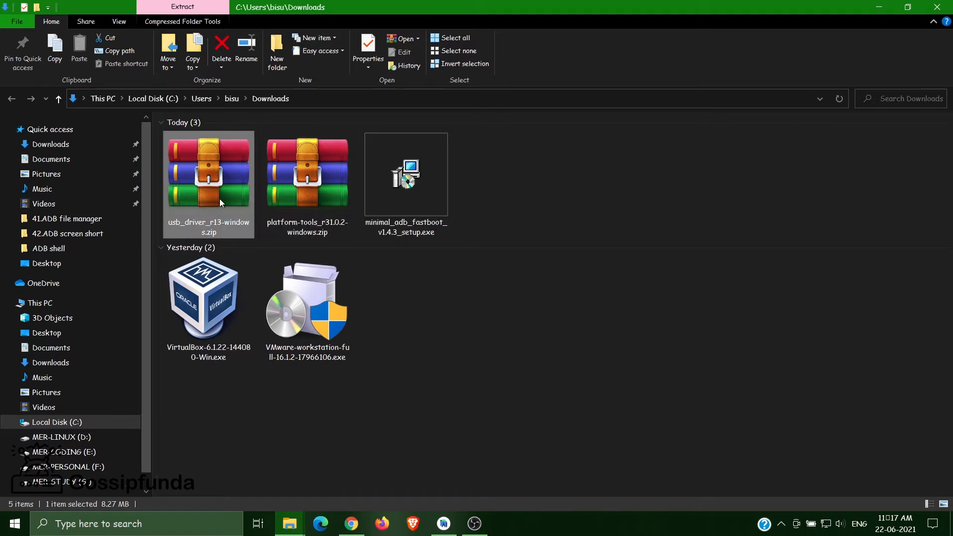
left_click(540, 207)
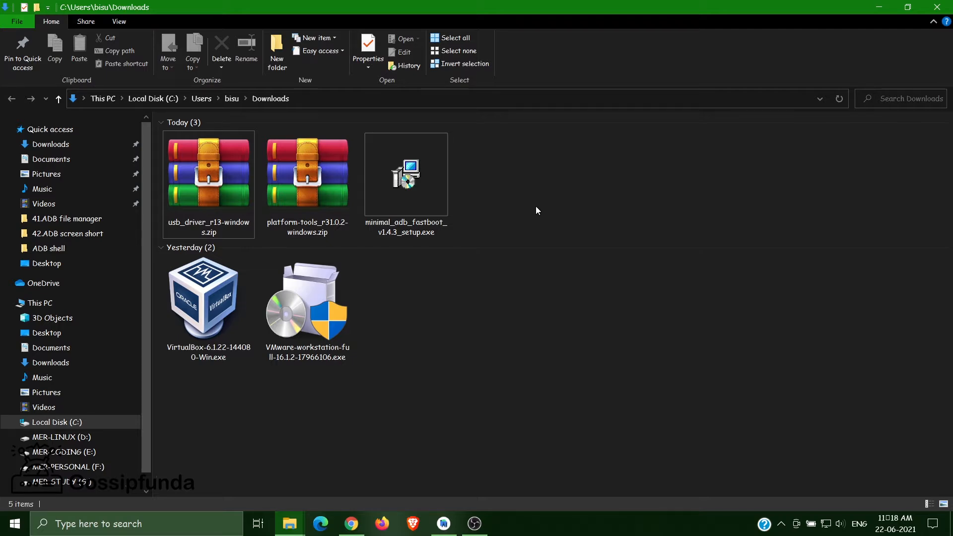
left_click(300, 210)
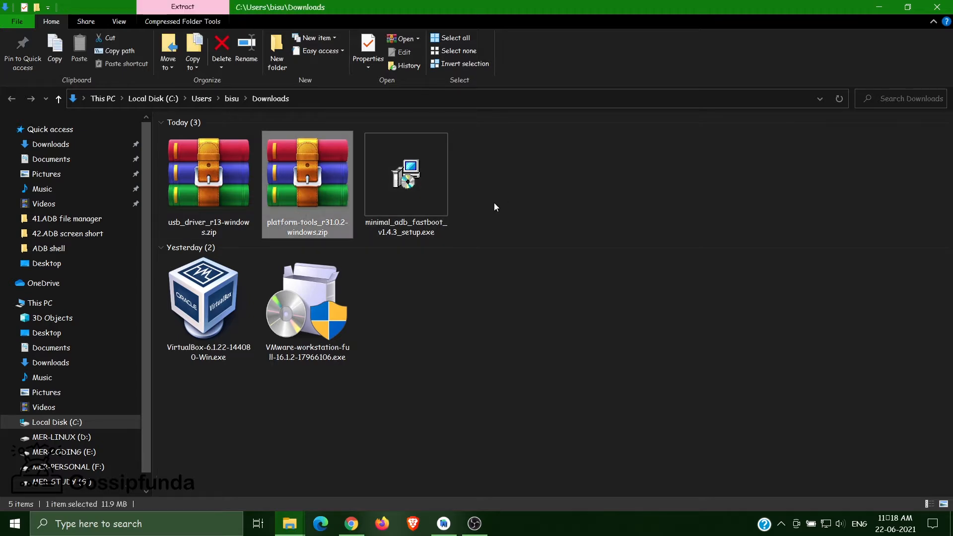
left_click(424, 212)
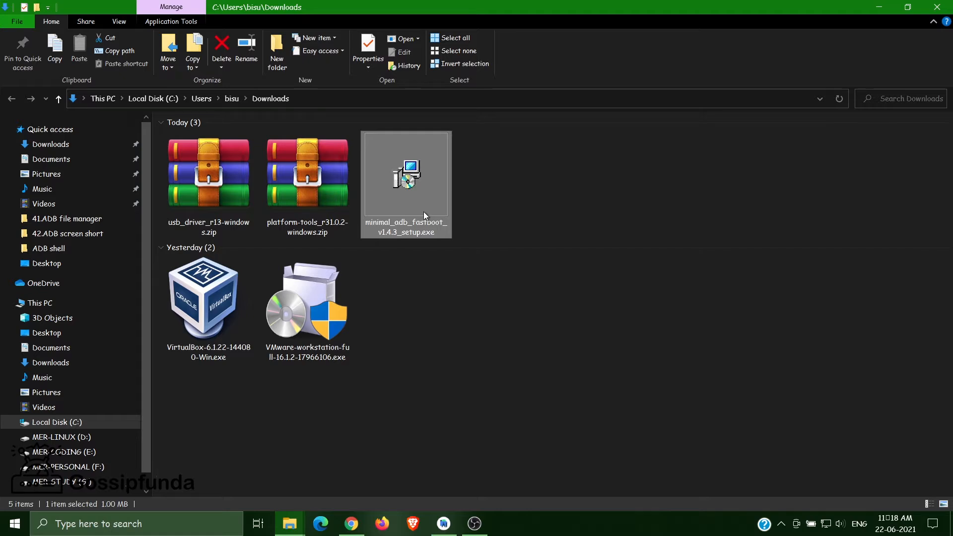
key("Left")
key("Left")
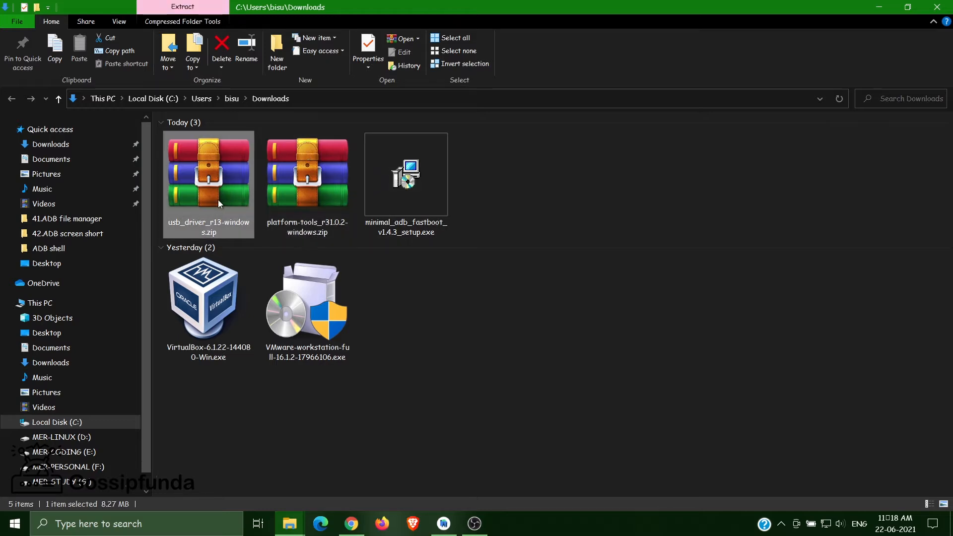
left_click(287, 198)
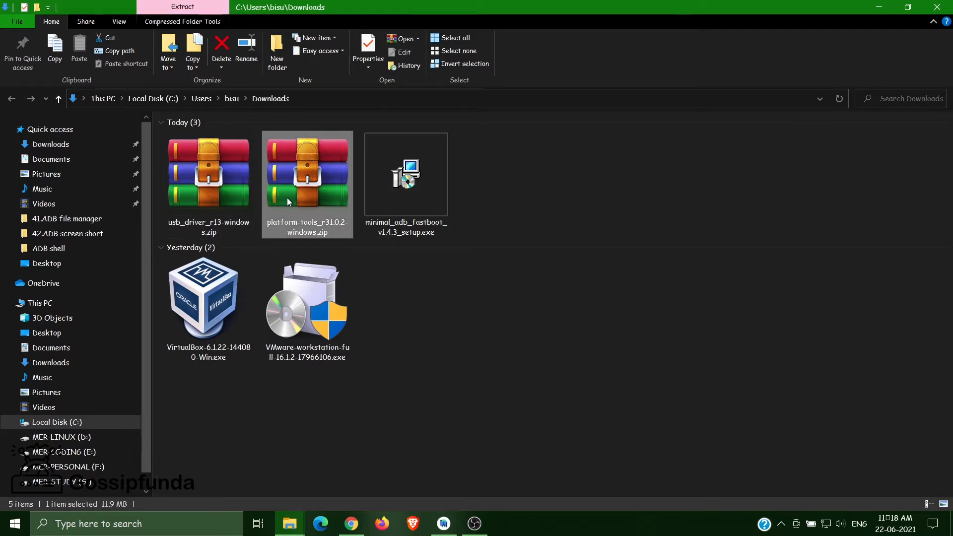
right_click(287, 198)
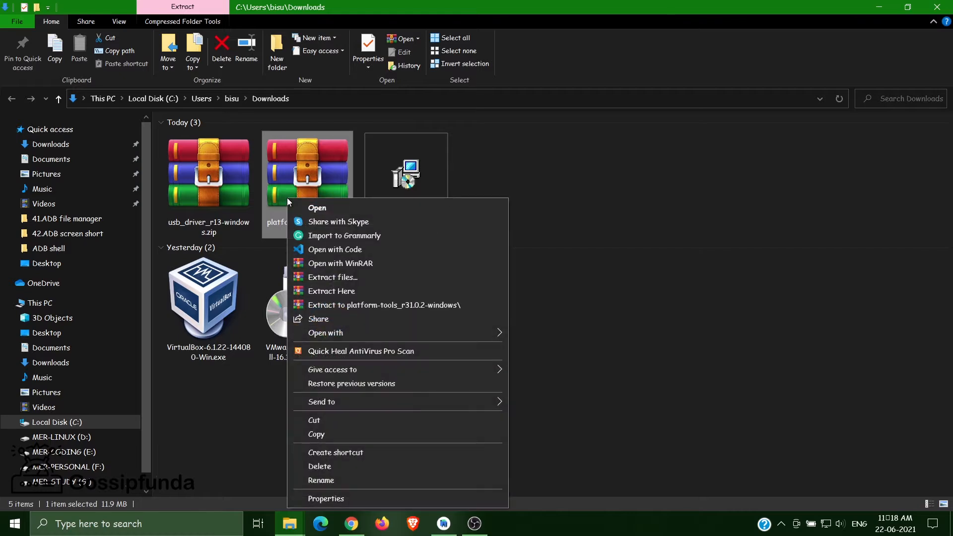
left_click(520, 189)
left_click(326, 192)
left_click(209, 197)
left_click(298, 188)
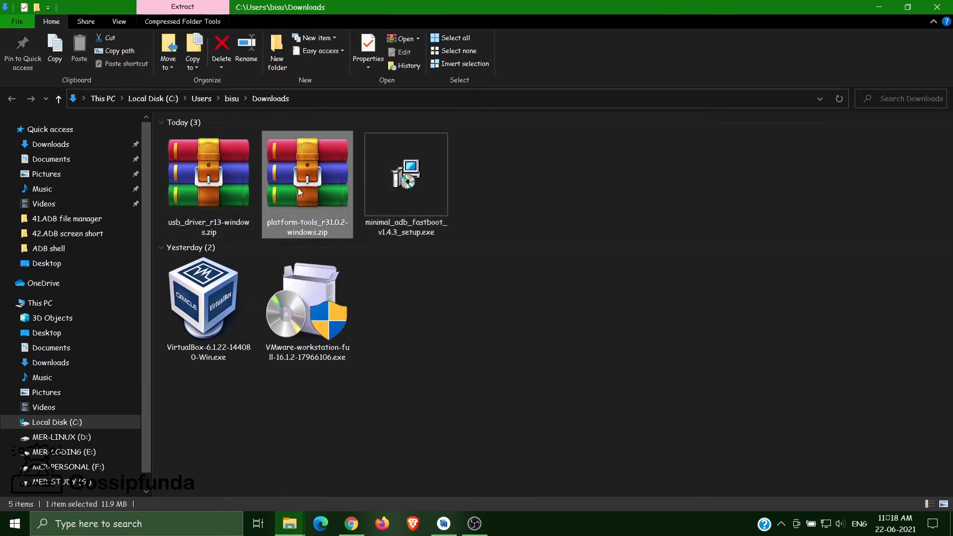
right_click(298, 187)
left_click(534, 190)
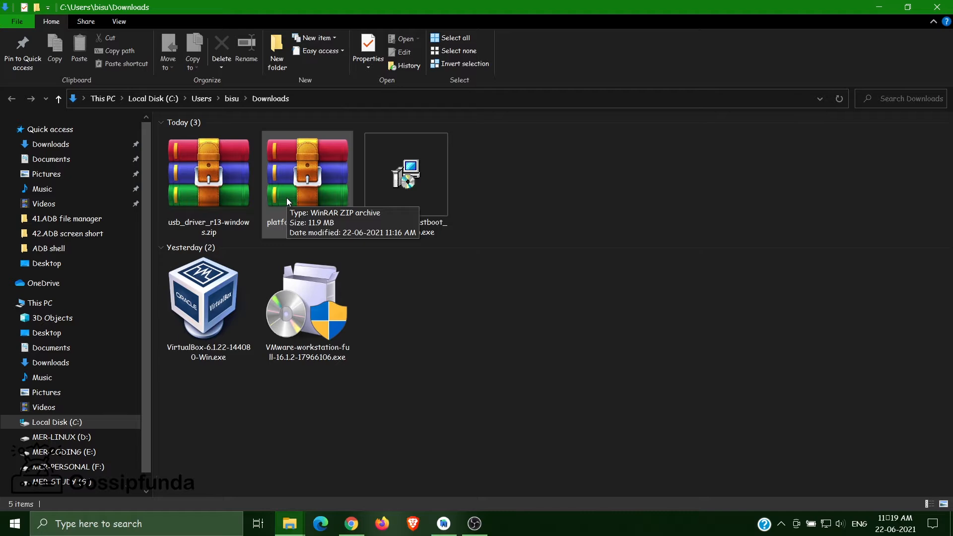
Extract platform-tools_r31.0.2-windows.zip into its own platform-tools_r31.0.2-windows folder in Downloads.
left_click(315, 171)
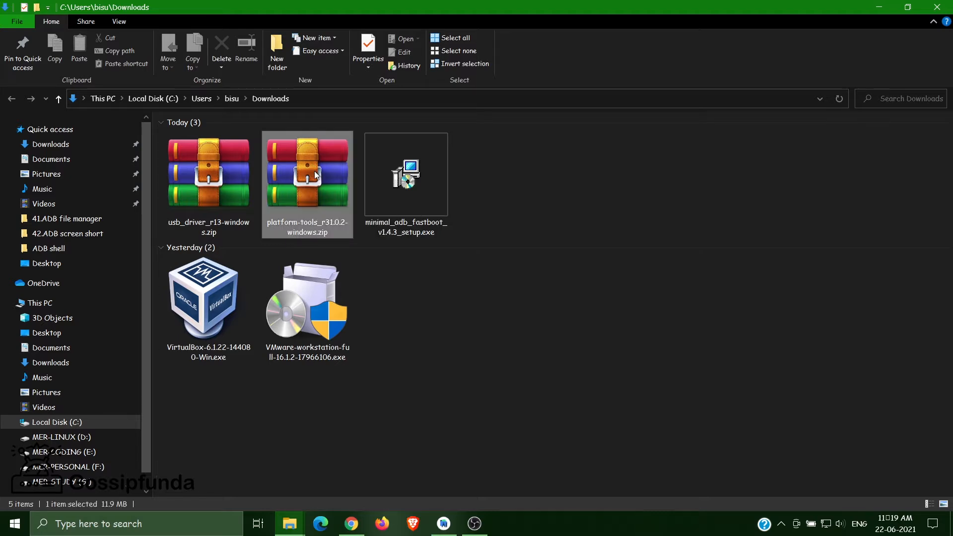
left_click(188, 195)
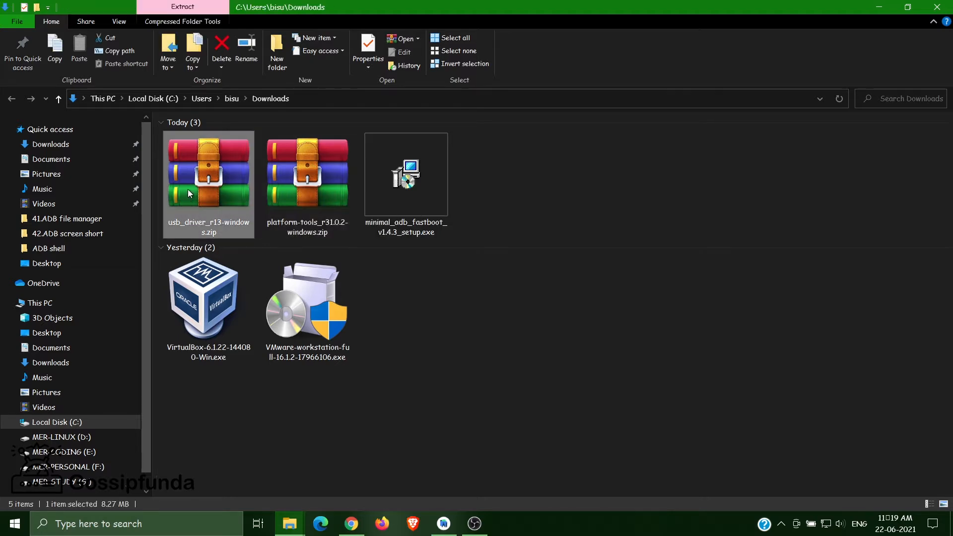
left_click(317, 175)
right_click(317, 174)
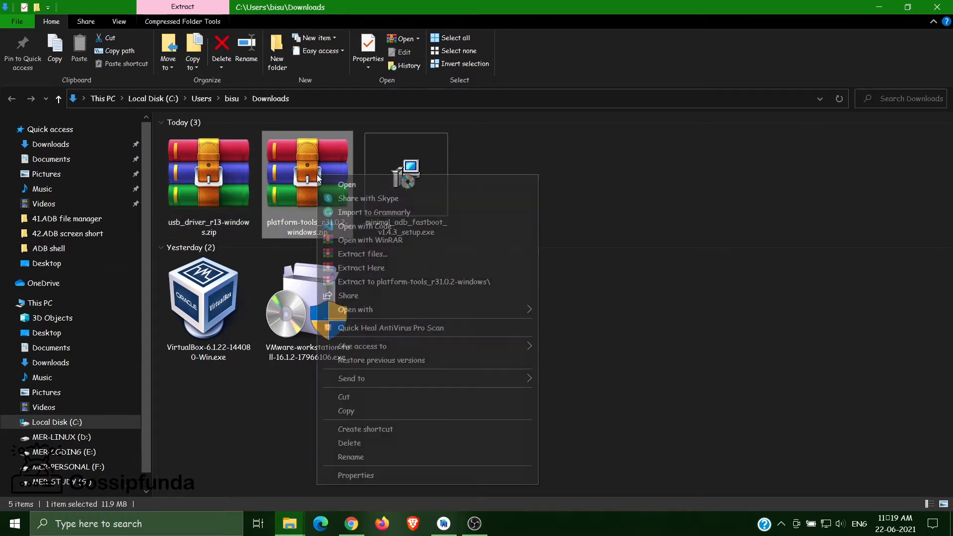
left_click(413, 282)
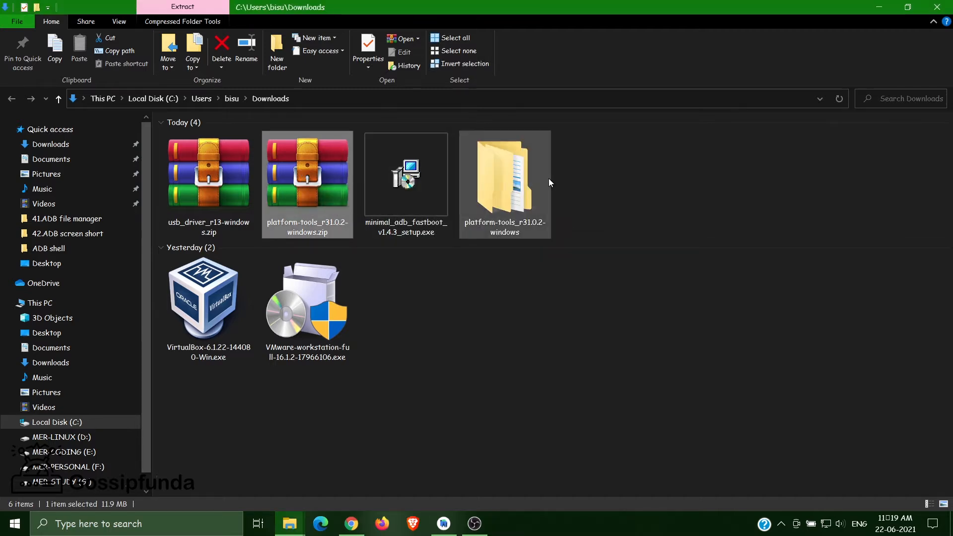
left_click(496, 180)
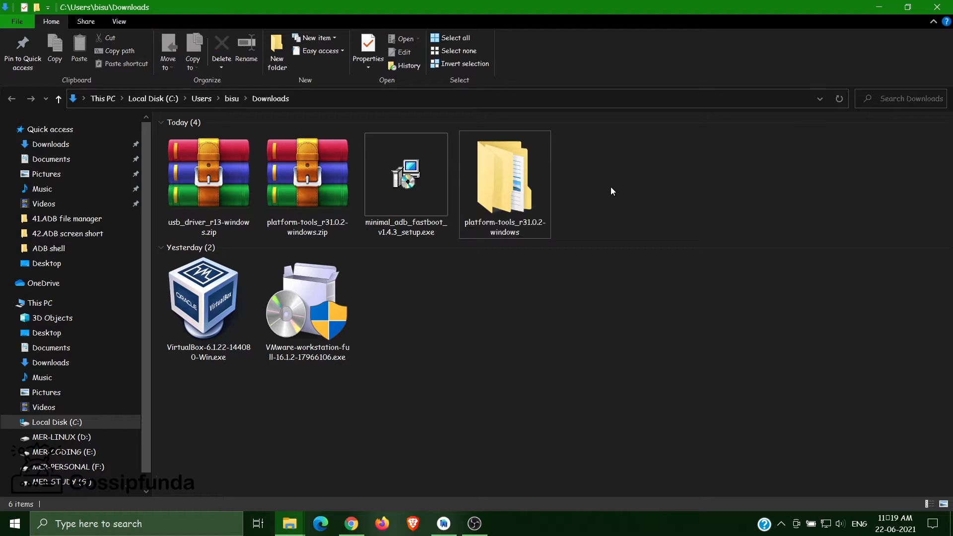
left_click(200, 210)
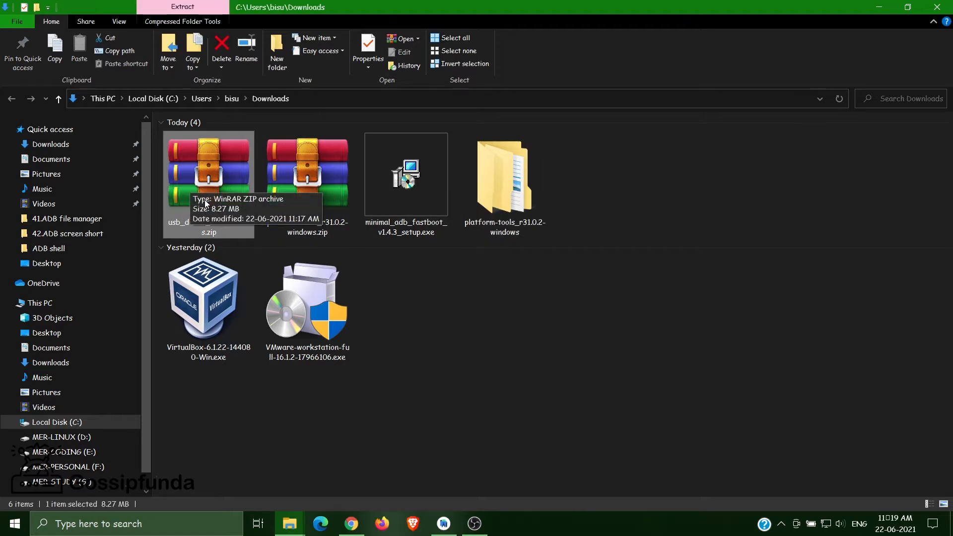
left_click(490, 183)
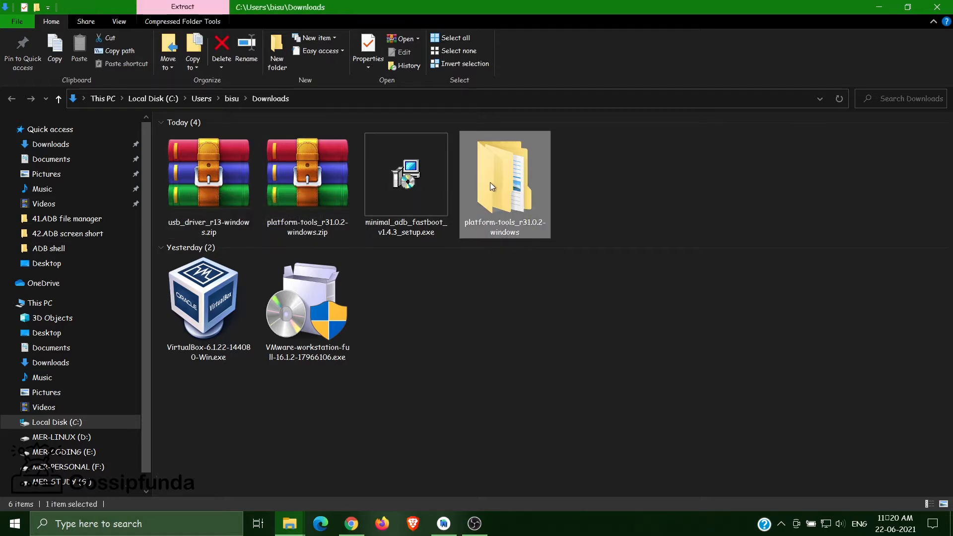
left_click(233, 174)
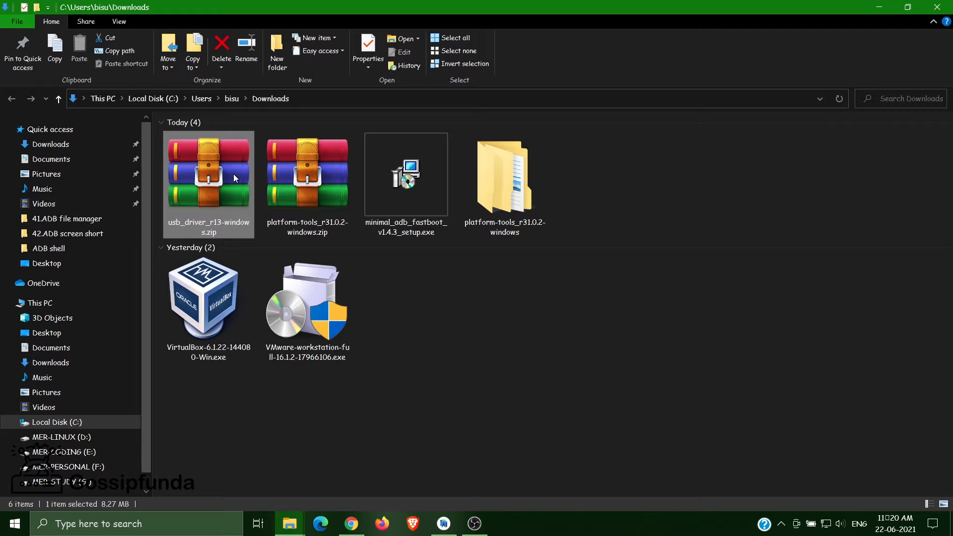
right_click(197, 168)
left_click(224, 135)
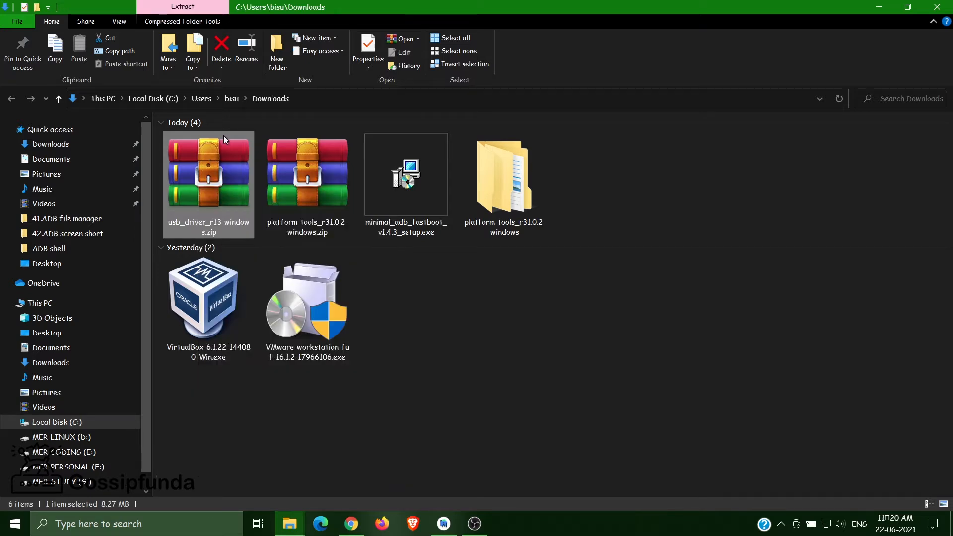
left_click(546, 182)
Extract usb_driver_r13-windows.zip with the platform-tools_r31.0.2-windows folder in Downloads as the destination path.
left_click(216, 160)
right_click(215, 177)
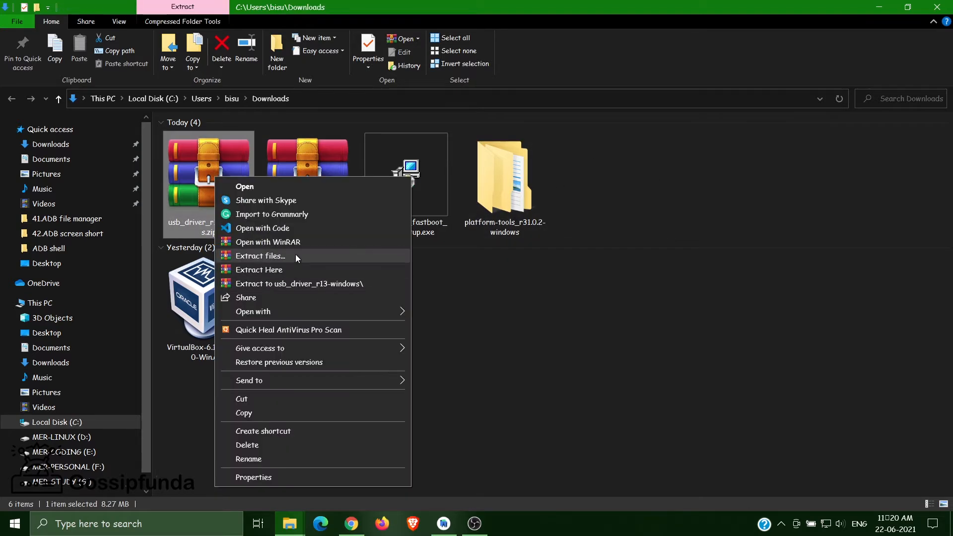
left_click(281, 256)
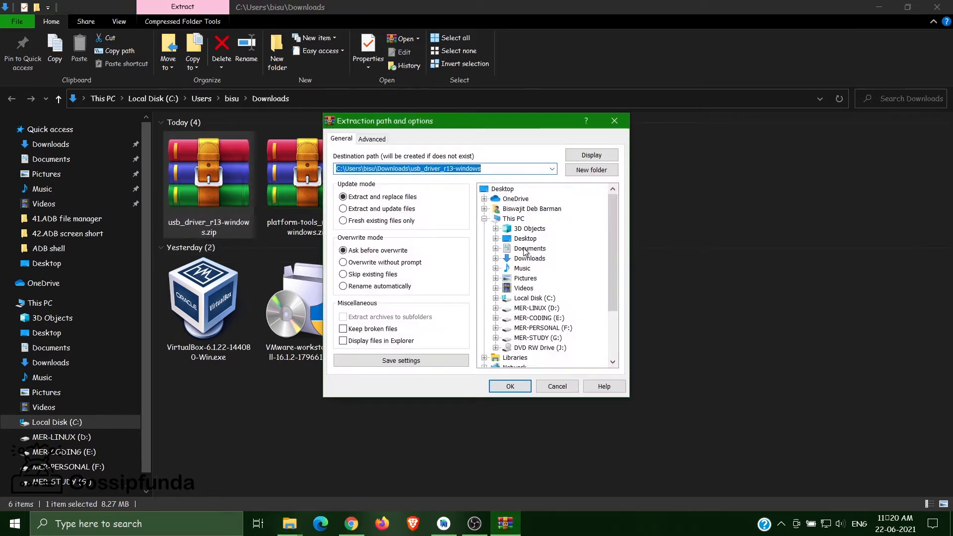
left_click(530, 258)
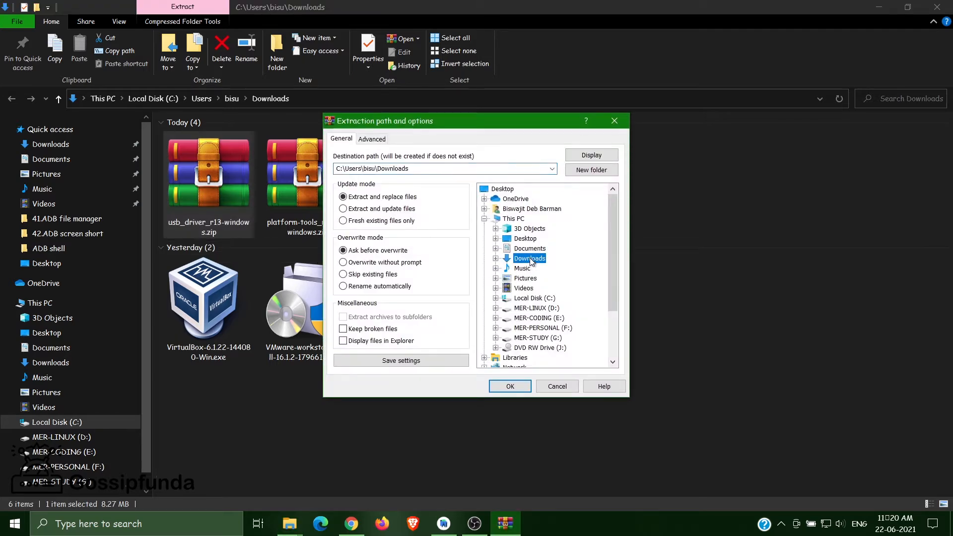
left_click(495, 259)
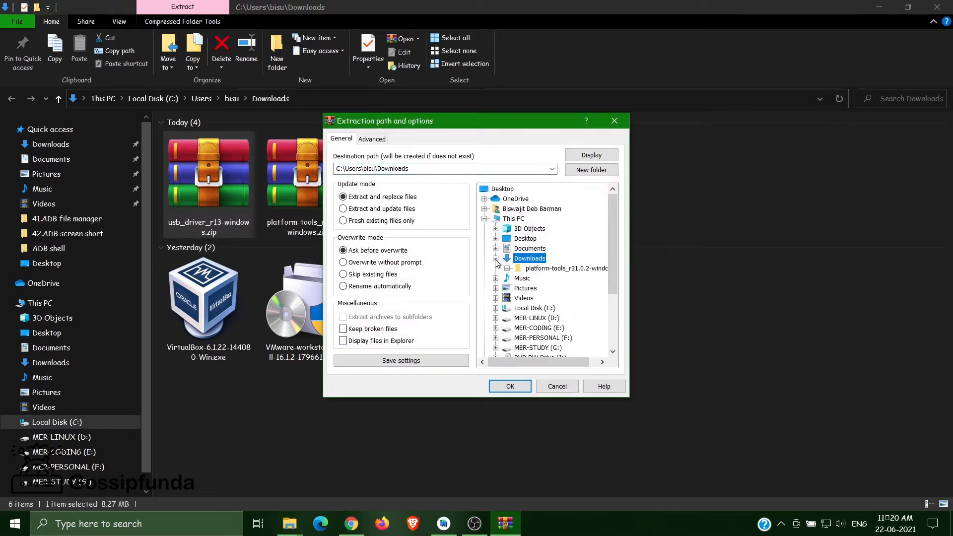
left_click(544, 269)
left_click(557, 268)
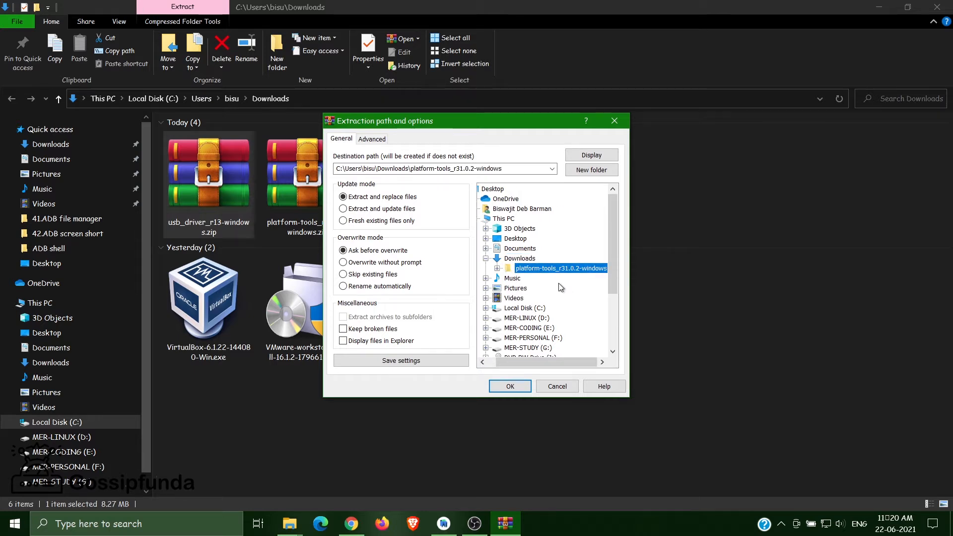
left_click(510, 386)
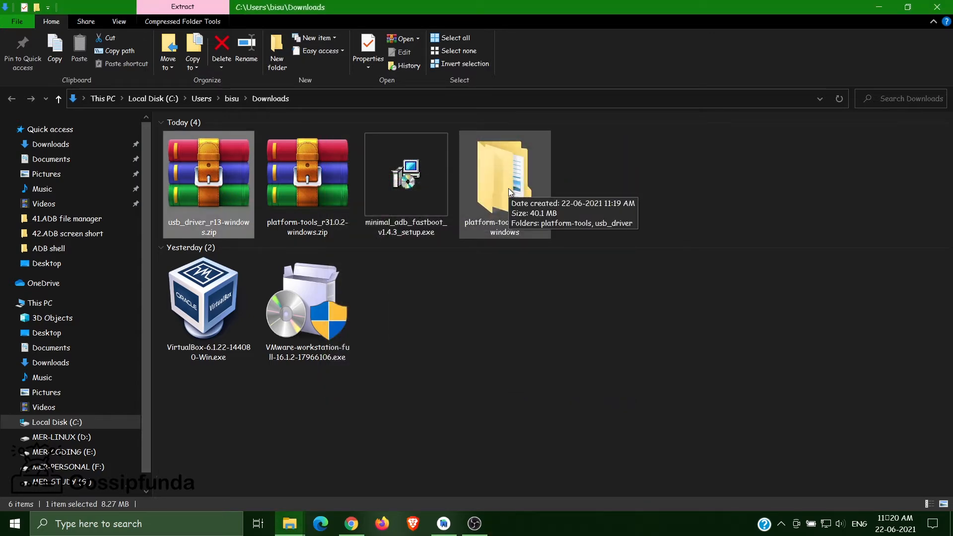
Move the usb_driver folder into the platform-tools folder inside platform-tools_r31.0.2-windows.
double_click(508, 189)
left_click(217, 156)
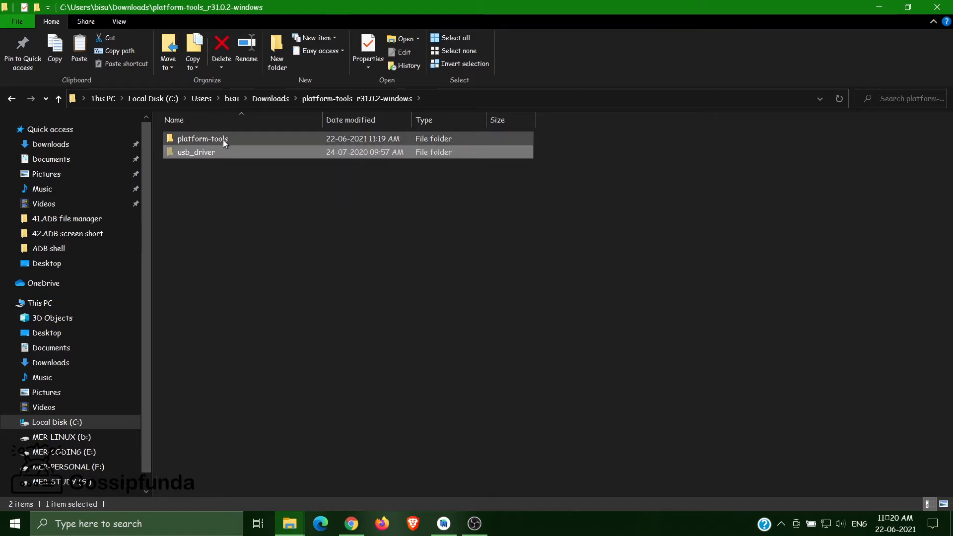
left_click(223, 142)
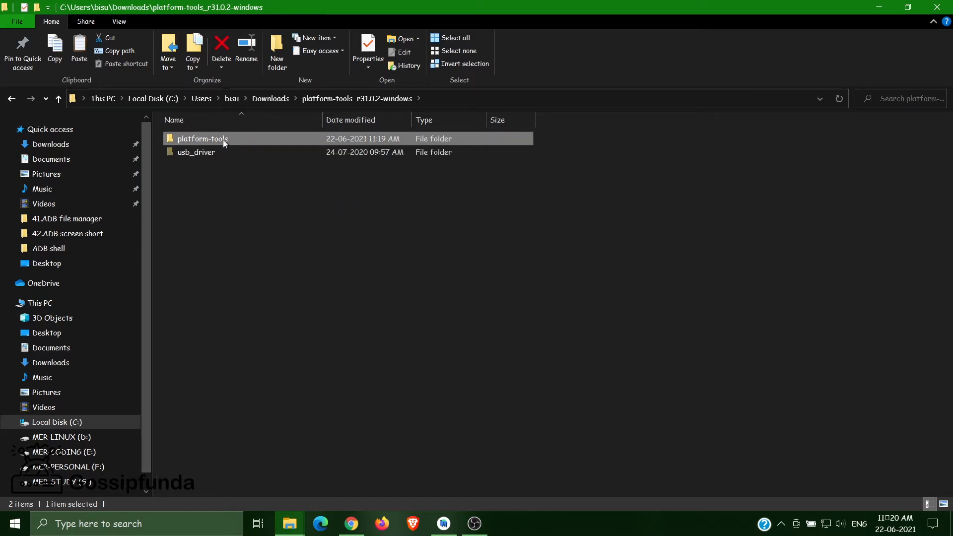
double_click(222, 139)
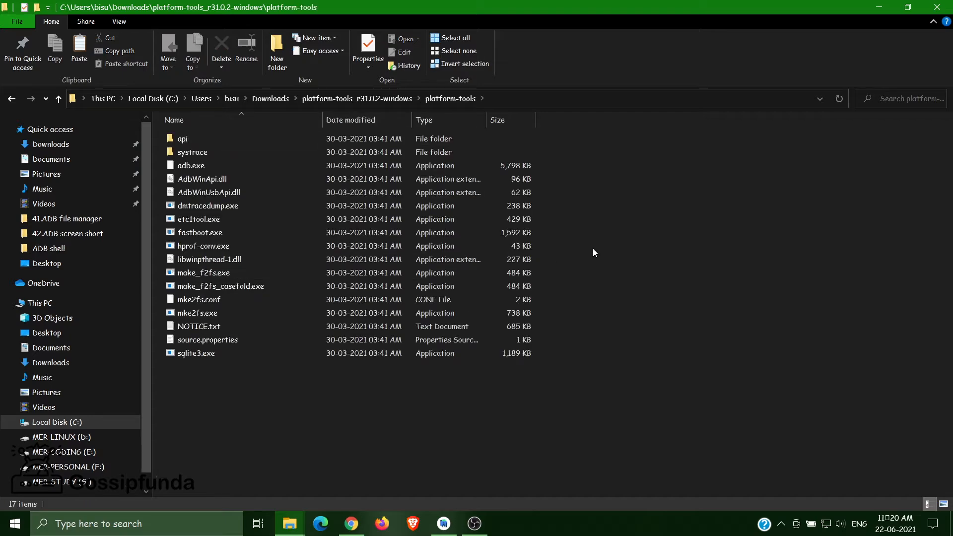
key("ctrl+v")
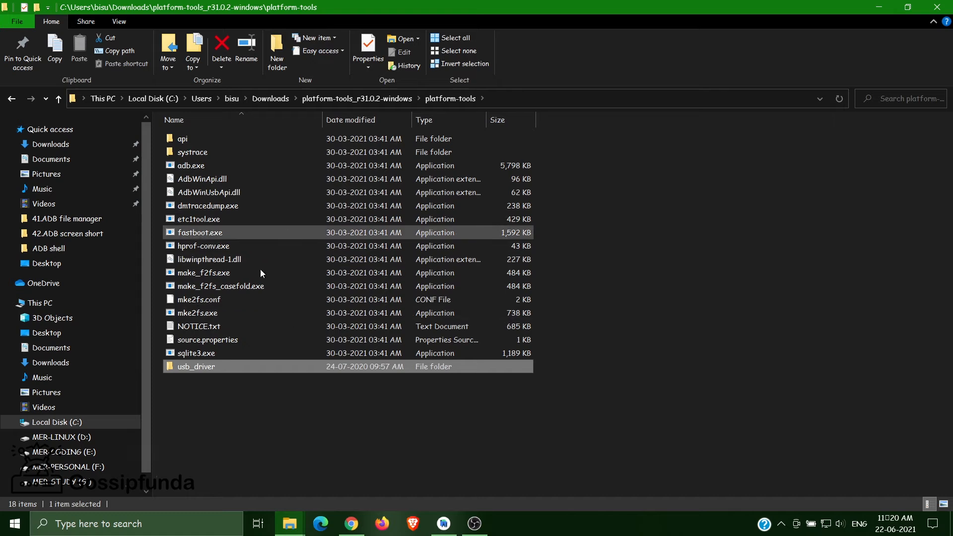
Go back to Downloads and reopen the platform-tools folder inside platform-tools_r31.0.2-windows to check the moved USB driver folder.
left_click(11, 99)
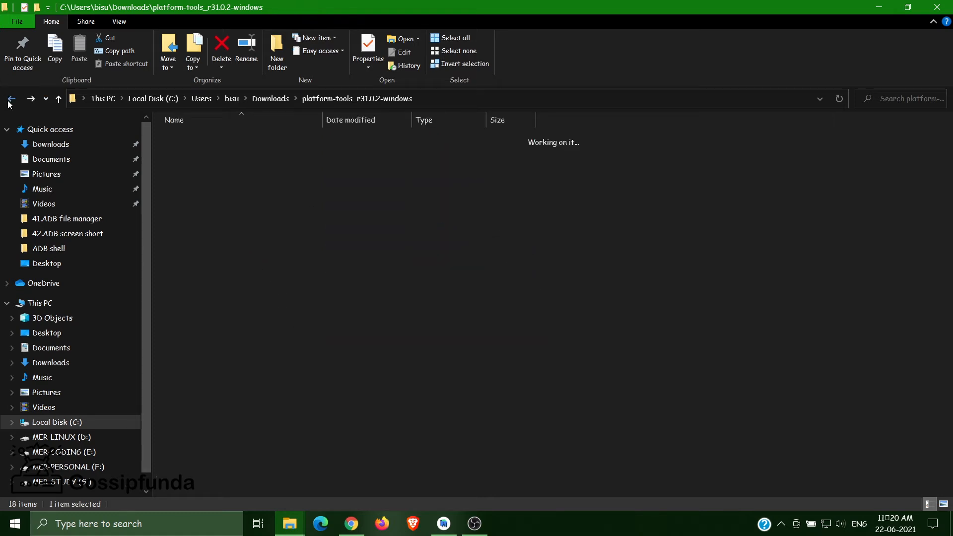
left_click(10, 99)
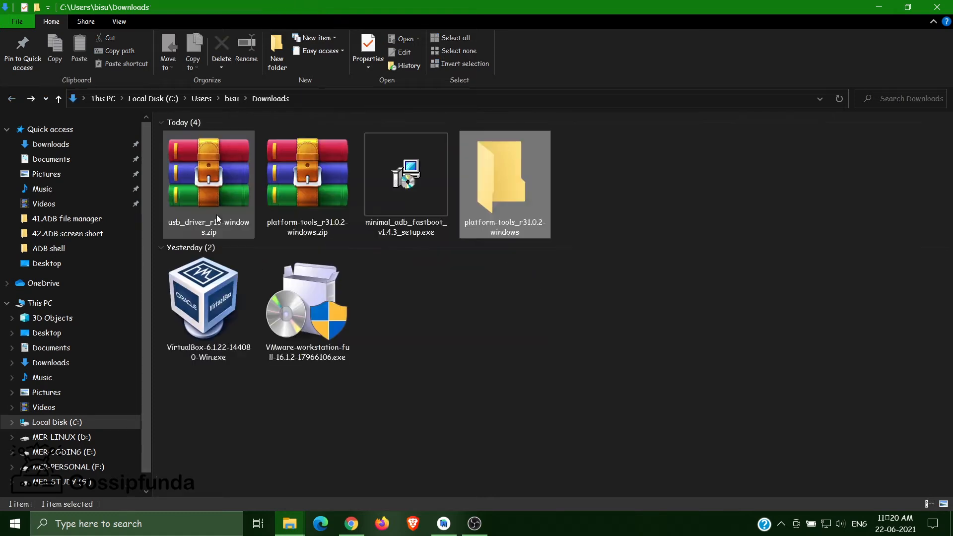
double_click(490, 204)
key("super+Down")
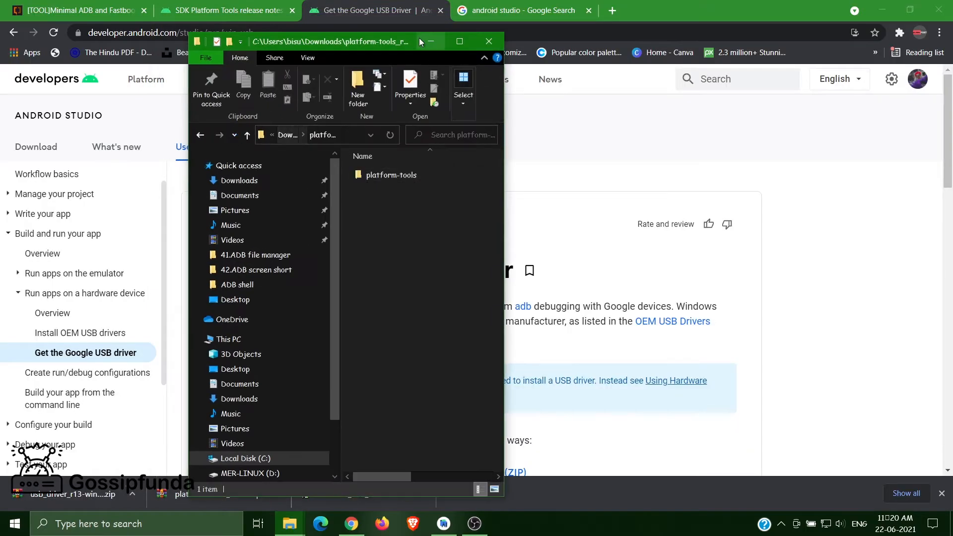
left_click(456, 42)
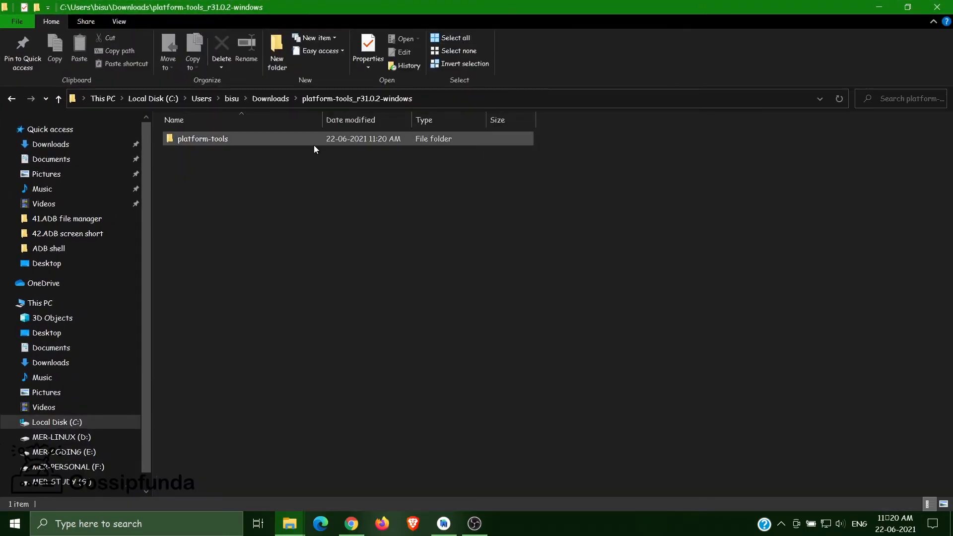
double_click(311, 139)
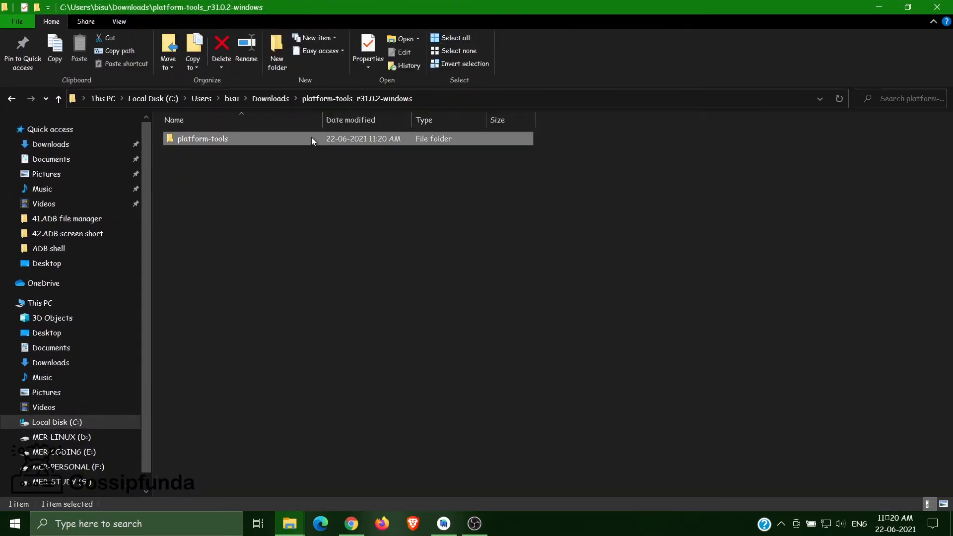
left_click(10, 99)
double_click(290, 141)
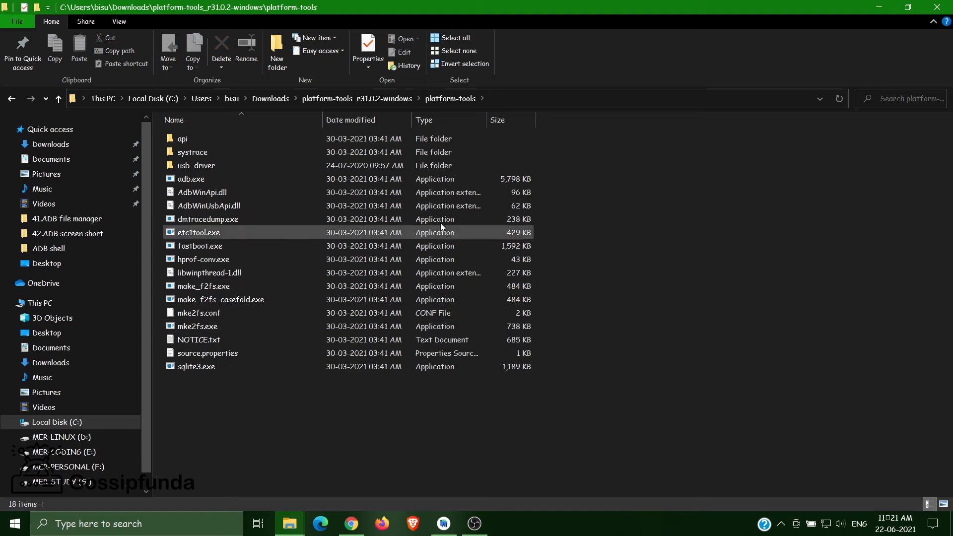
Review all the files and folders in the platform-tools folder by selecting them together, then clear the selection.
left_click_drag(542, 449, 164, 175)
left_click_drag(606, 399, 228, 138)
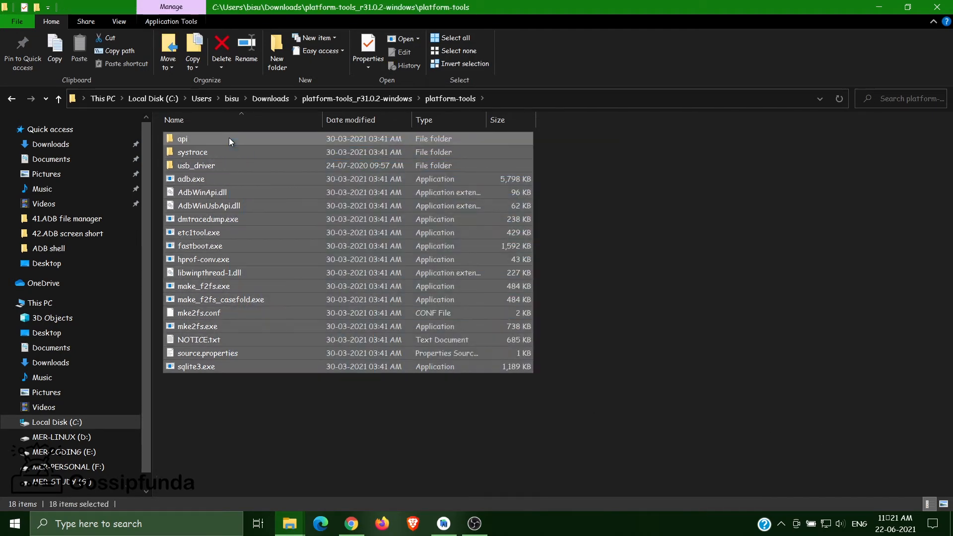
left_click_drag(581, 445, 204, 137)
left_click(332, 439)
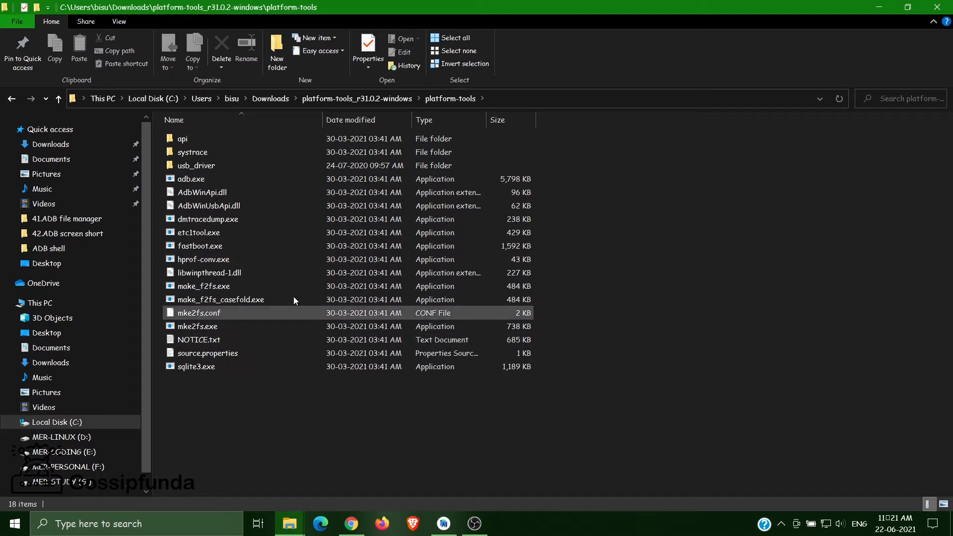
Locate adb.exe and fastboot.exe among the files in the platform-tools folder.
left_click(202, 180)
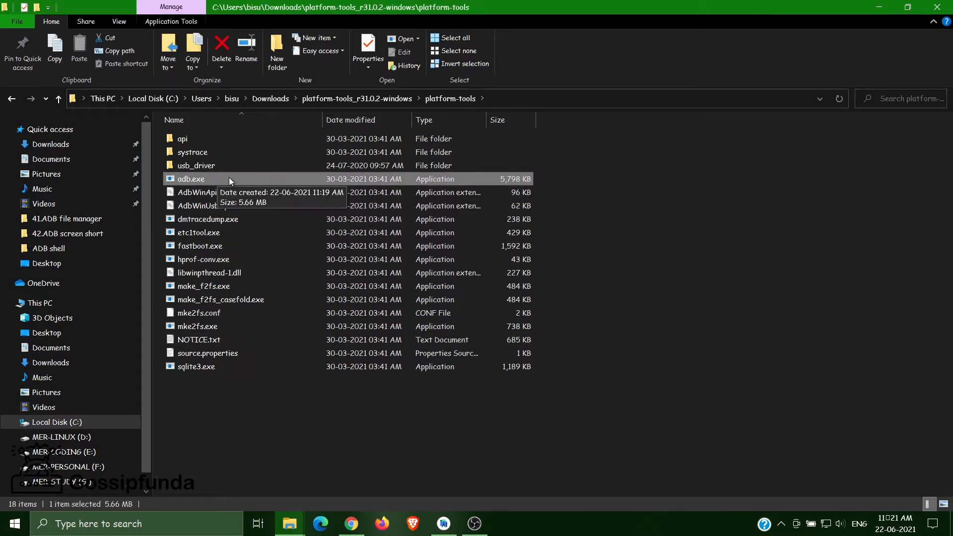
left_click(250, 247)
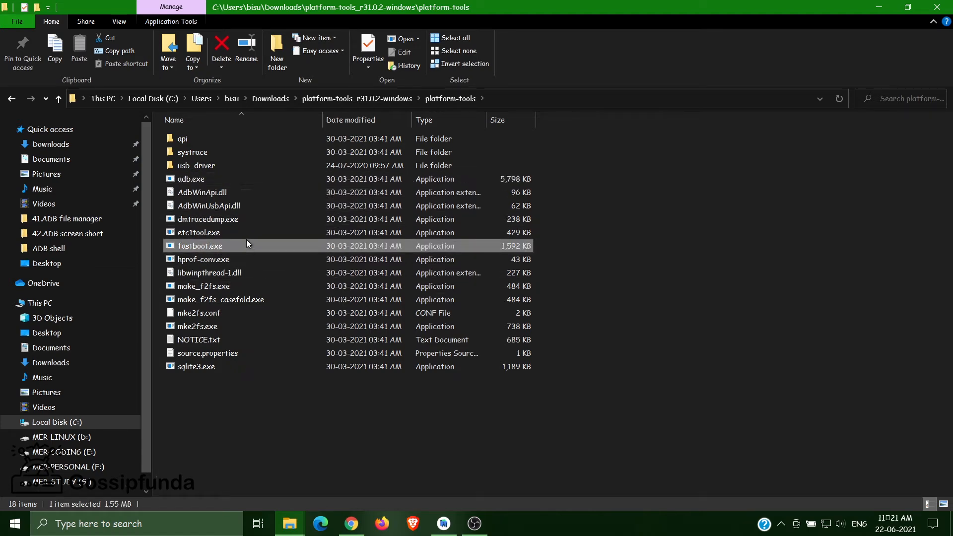
left_click(238, 182)
left_click(239, 247)
left_click(223, 183)
left_click(247, 246)
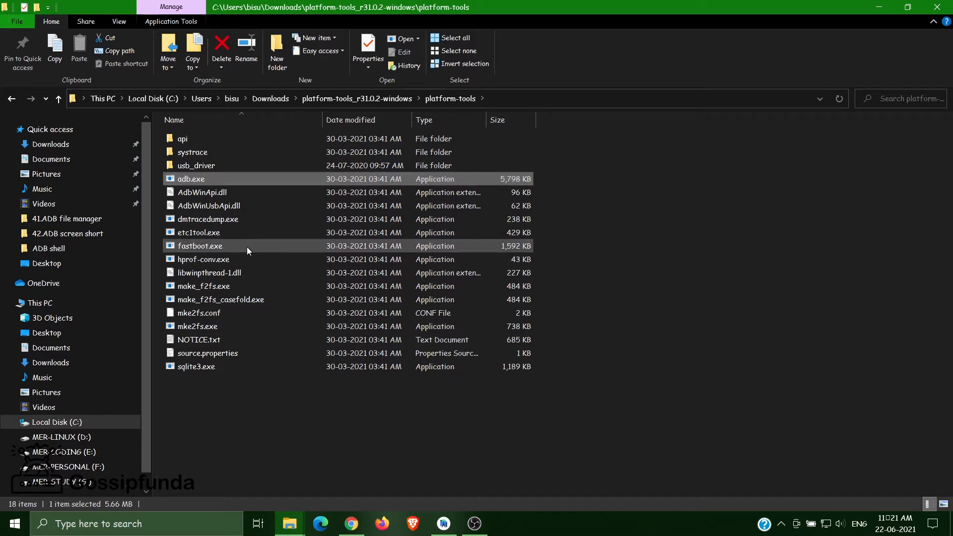
left_click(260, 177)
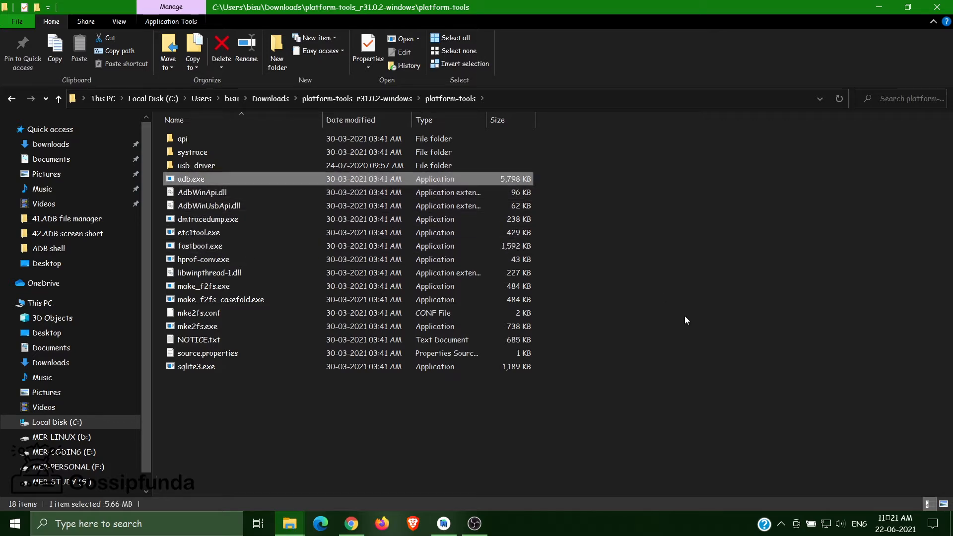
left_click(685, 380)
Copy the full path of the platform-tools folder and minimise the open windows to reach the desktop.
left_click(506, 98)
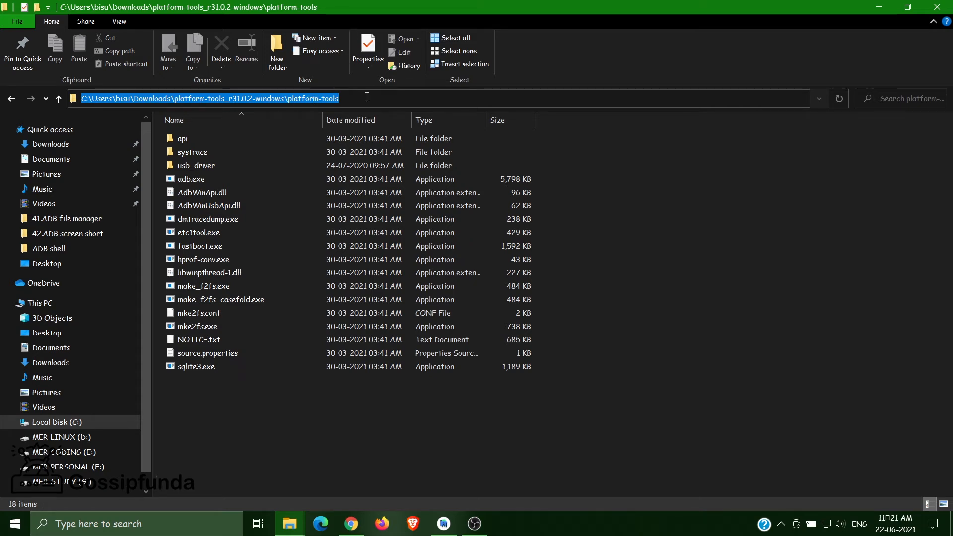
right_click(291, 100)
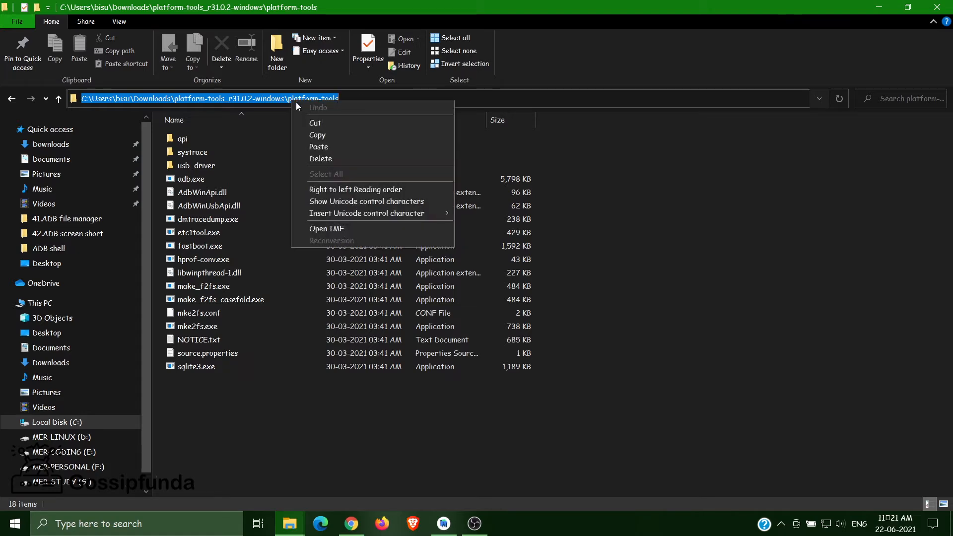
left_click(330, 136)
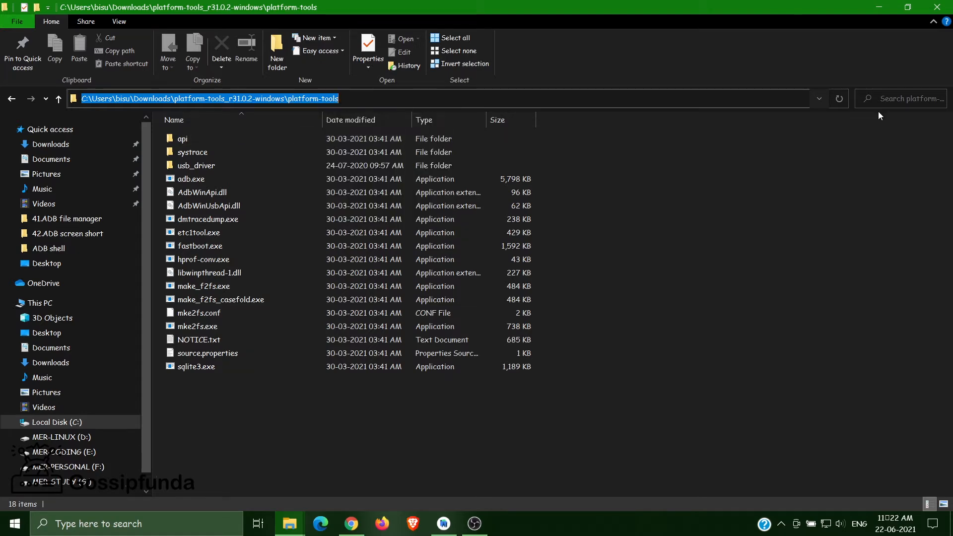
left_click(879, 7)
left_click(892, 6)
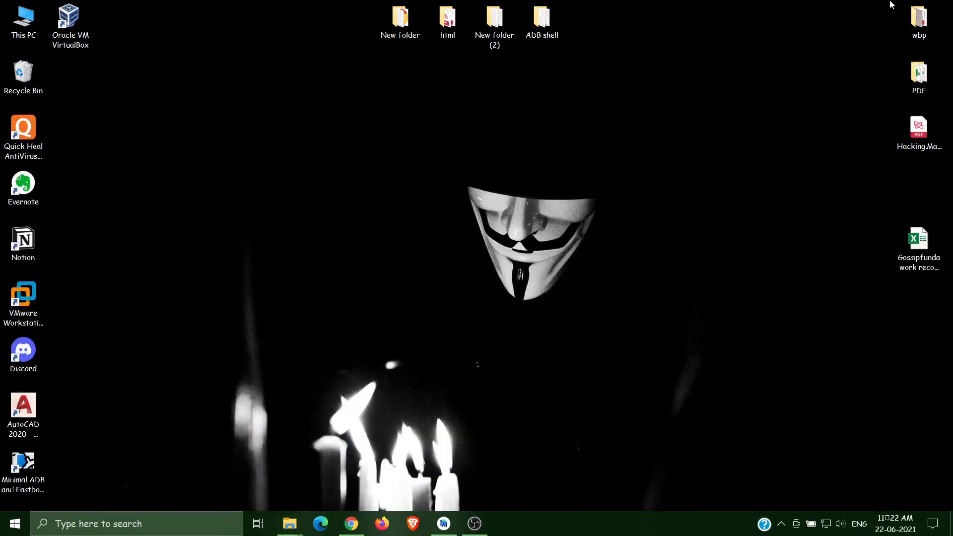
Open the Environment Variables dialog from the advanced system settings in this PC's properties.
right_click(20, 28)
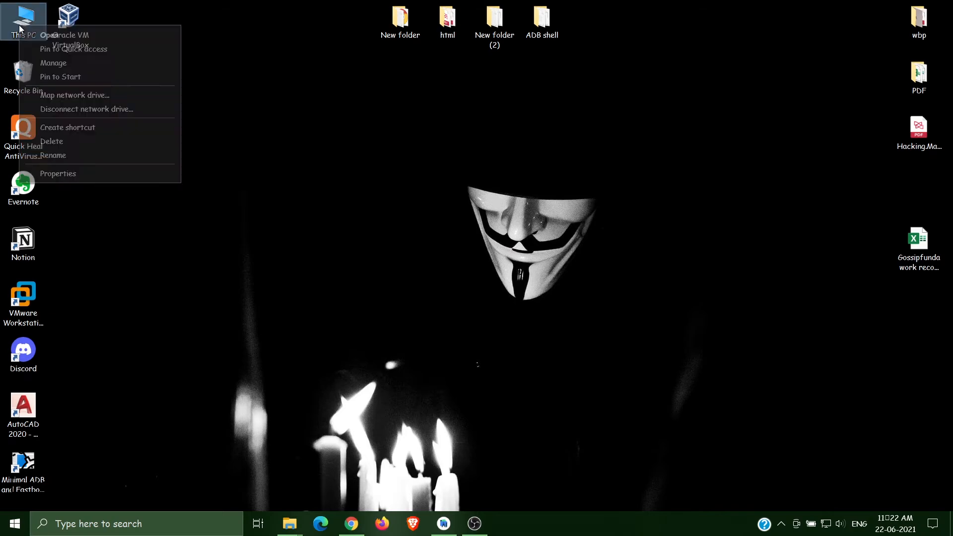
left_click(70, 173)
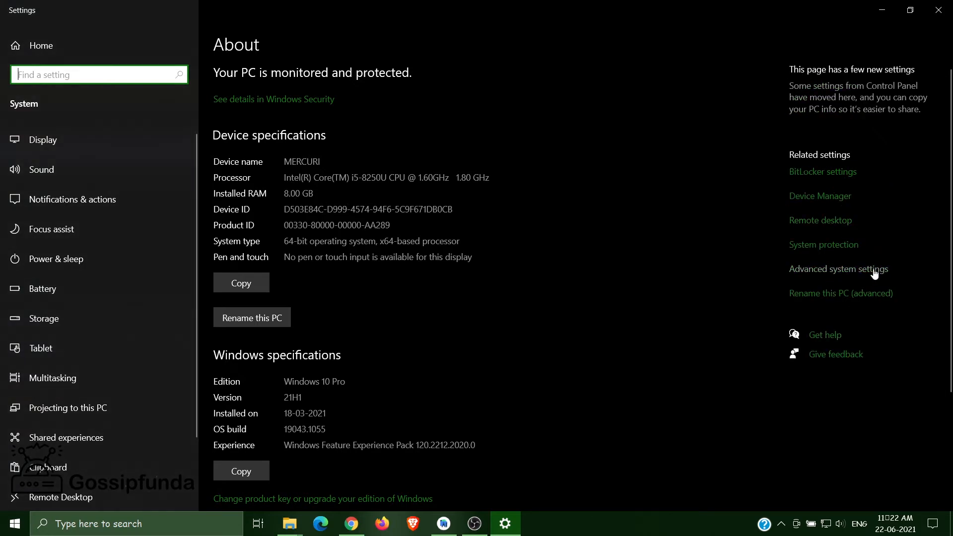
left_click(825, 273)
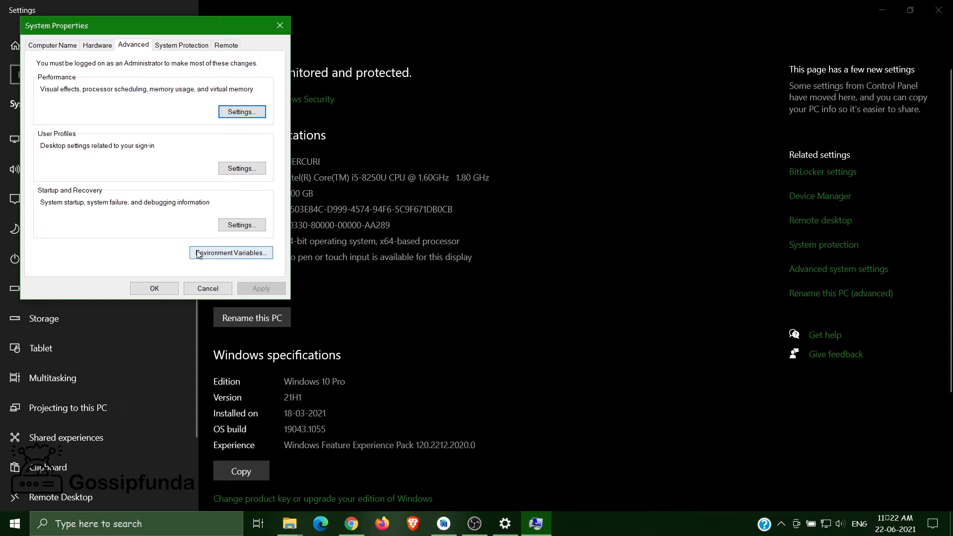
left_click(231, 255)
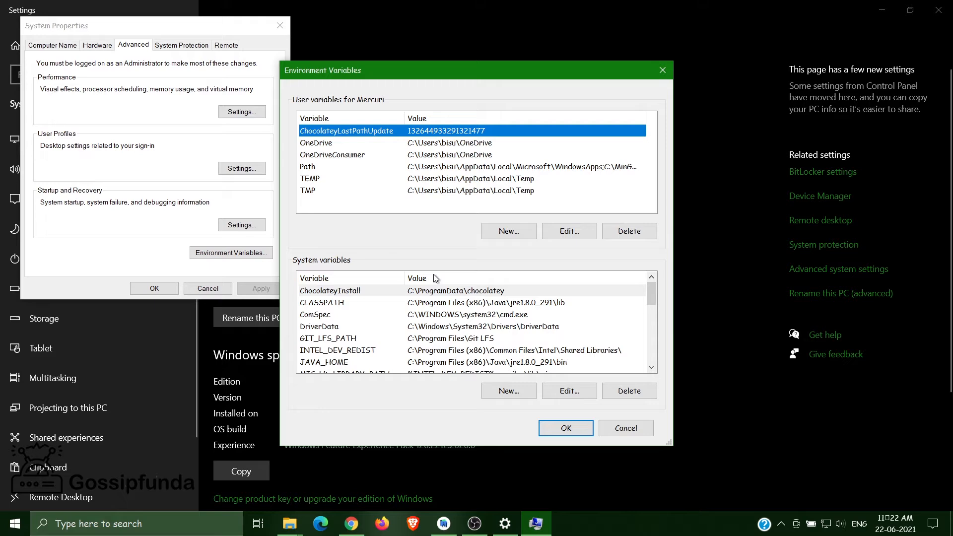
Find the Path variable among the system variables and open it for editing.
left_click_drag(396, 70, 428, 38)
scroll(430, 272, "down", 5)
scroll(430, 272, "down", 1)
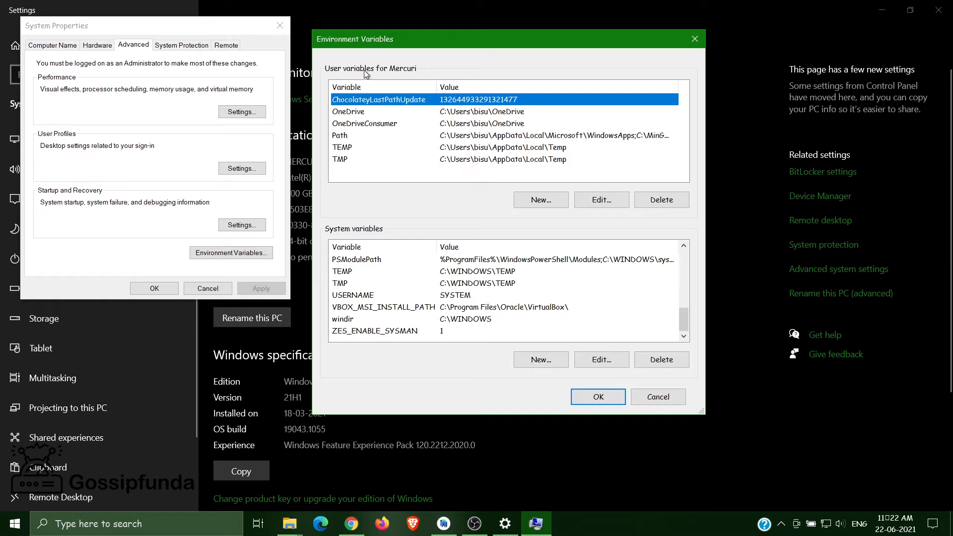
scroll(449, 300, "up", 2)
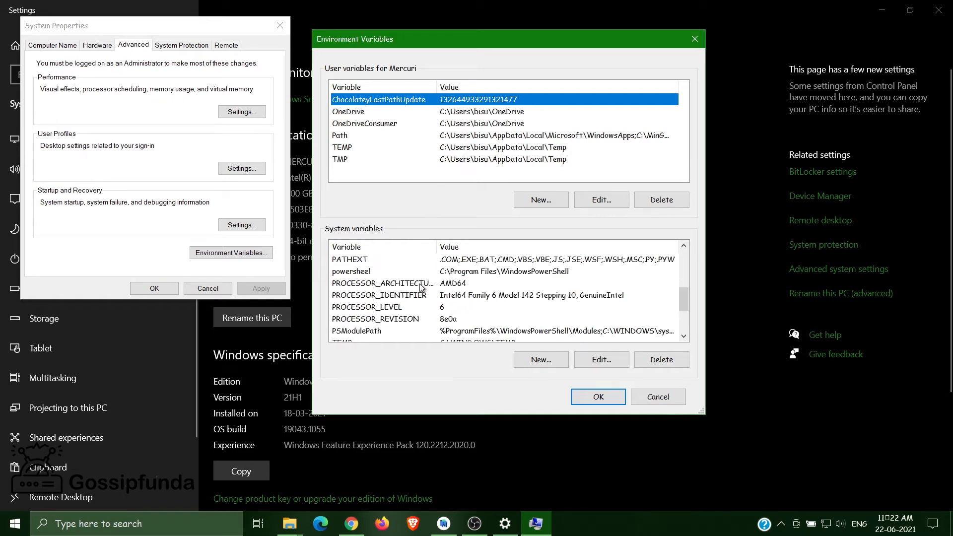
scroll(400, 309, "down", 1)
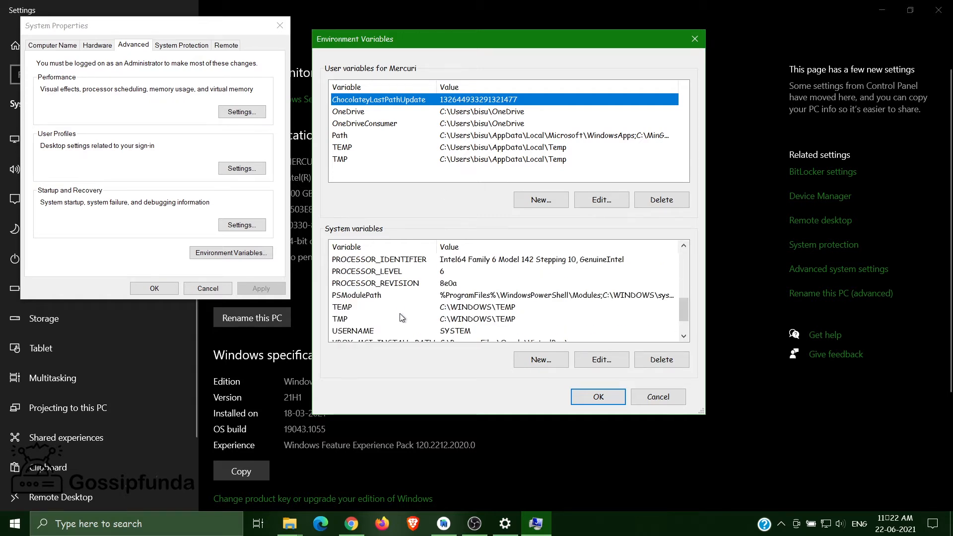
scroll(403, 321, "up", 2)
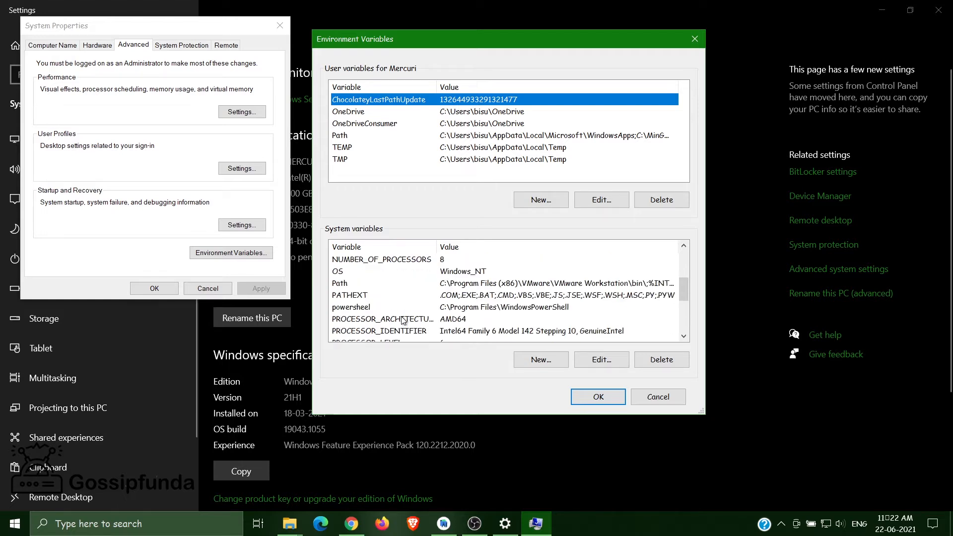
left_click(350, 283)
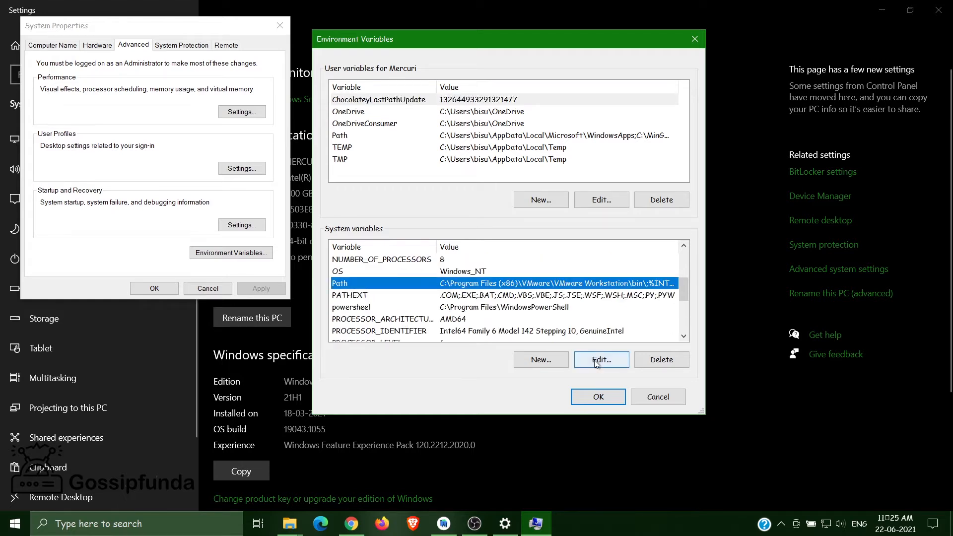
double_click(358, 286)
Add the copied path of the platform-tools folder inside platform-tools_r31.0.2-windows as a new Path entry, save all dialogs and close Settings.
scroll(435, 255, "down", 1)
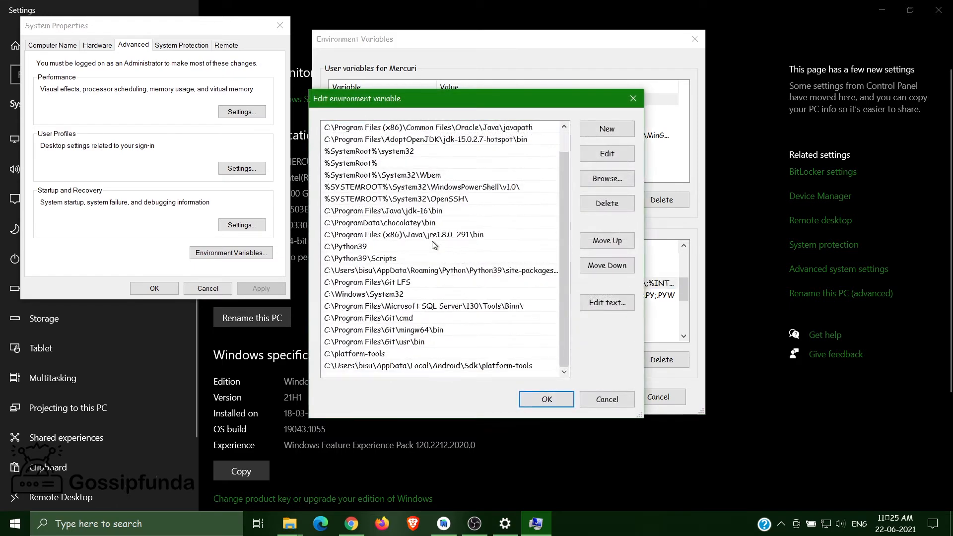
left_click(615, 138)
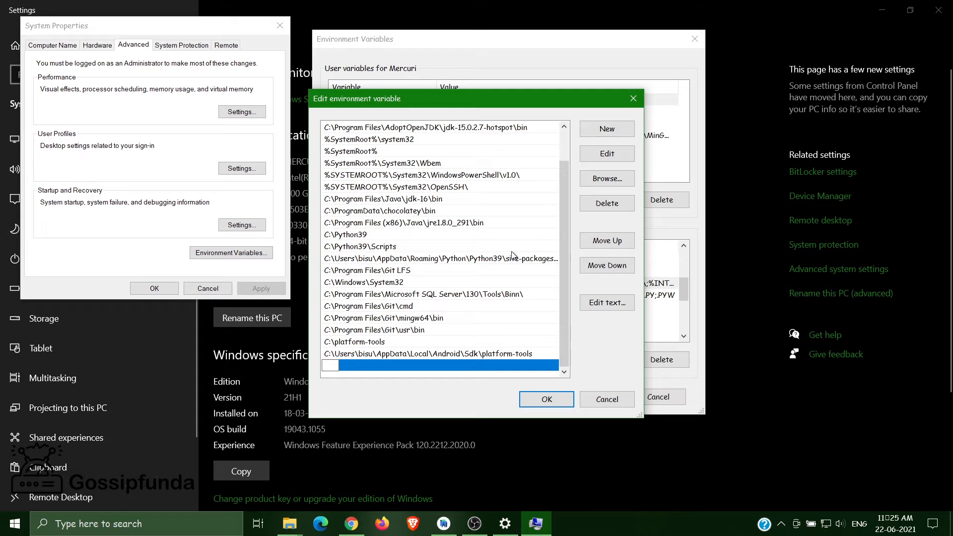
type("C:\\Users\\bisu\\Downloads\\platform-tools_r31.0.2-windows\\platform-tools")
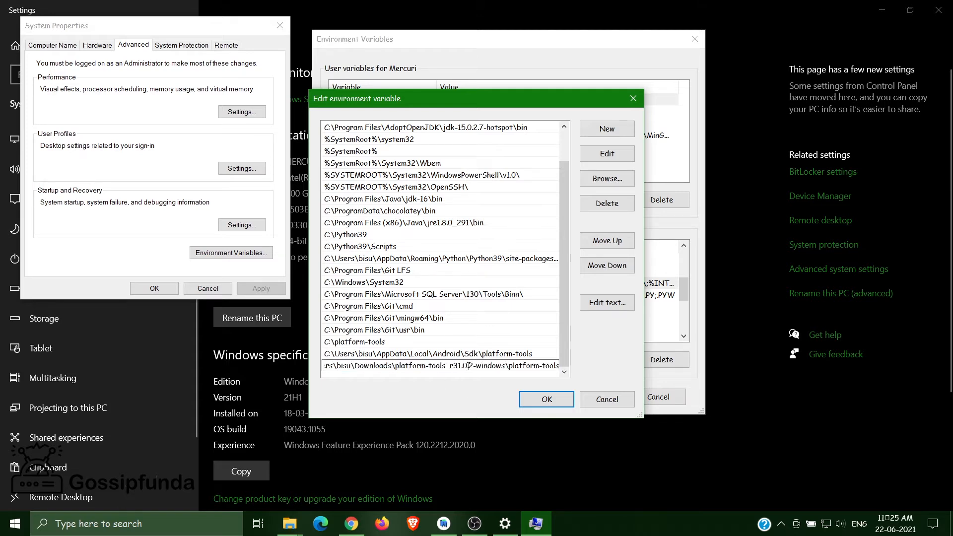
left_click(549, 403)
left_click(601, 400)
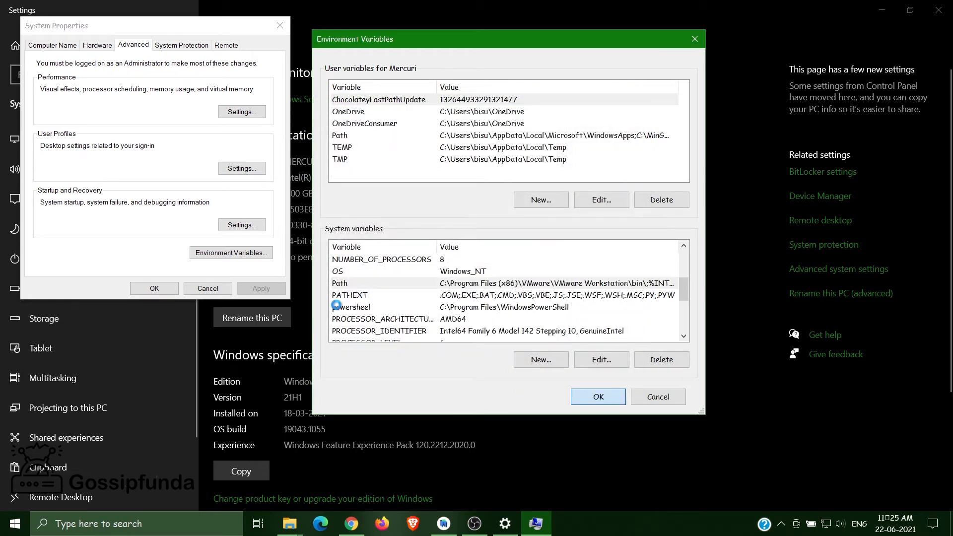
left_click(145, 289)
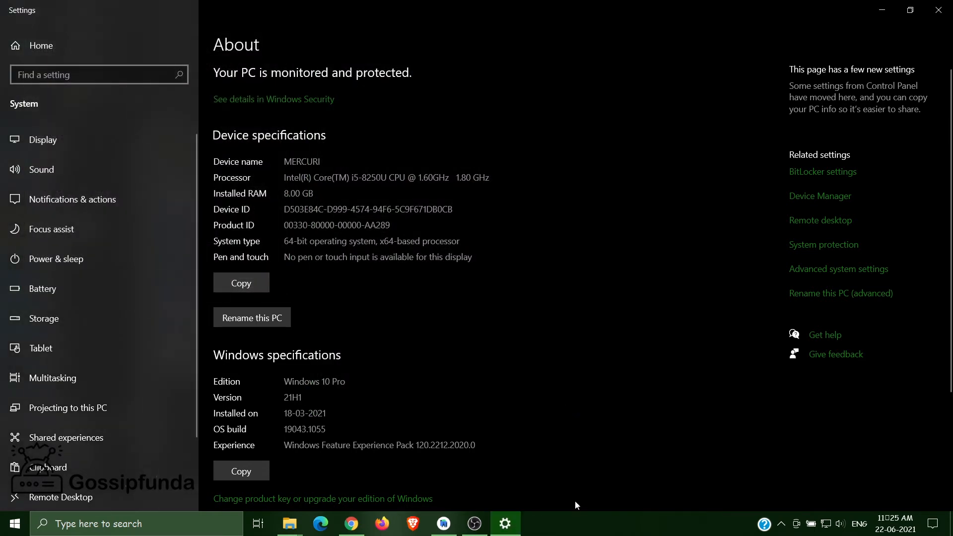
left_click(938, 10)
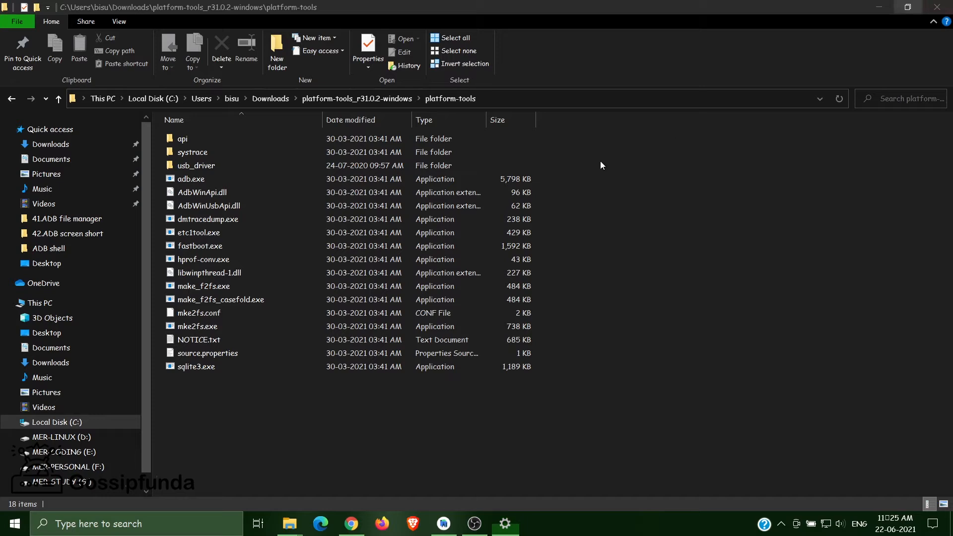
Open a Command Prompt in the platform-tools folder using cmd and run the adb command.
left_click(508, 99)
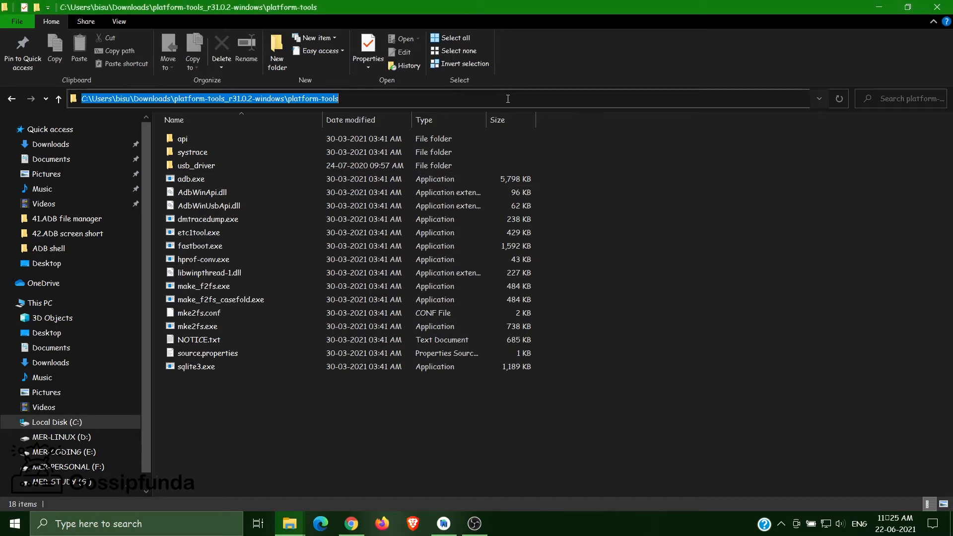
type("cmd")
key("Return")
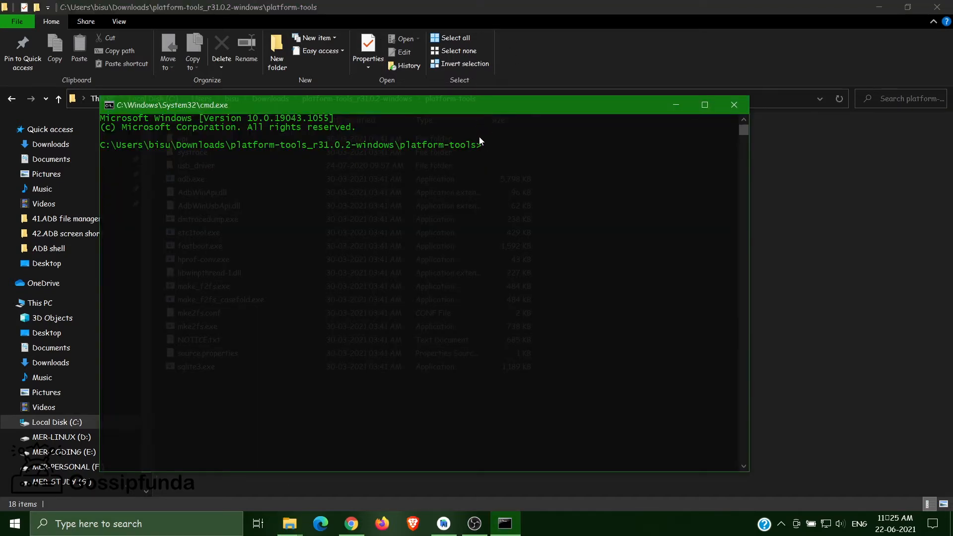
type("adb")
key("Return")
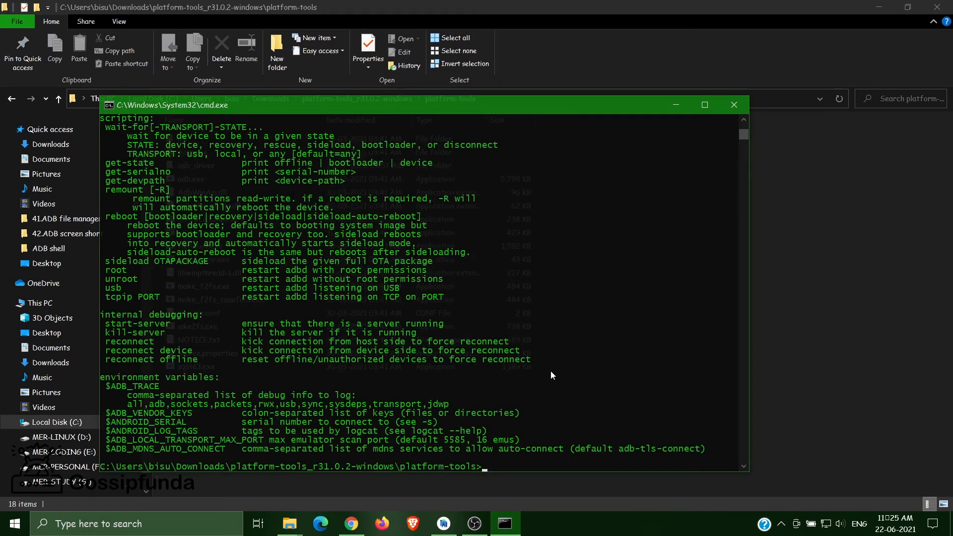
Review the adb version, options and command help in the output, then close the Command Prompt.
scroll(546, 357, "up", 20)
scroll(301, 275, "up", 16)
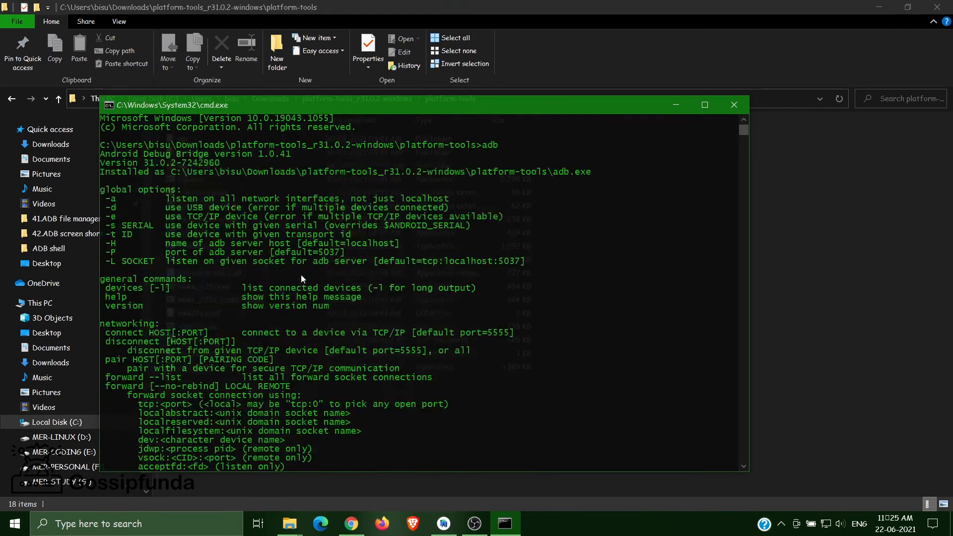
scroll(301, 275, "down", 12)
scroll(299, 258, "down", 20)
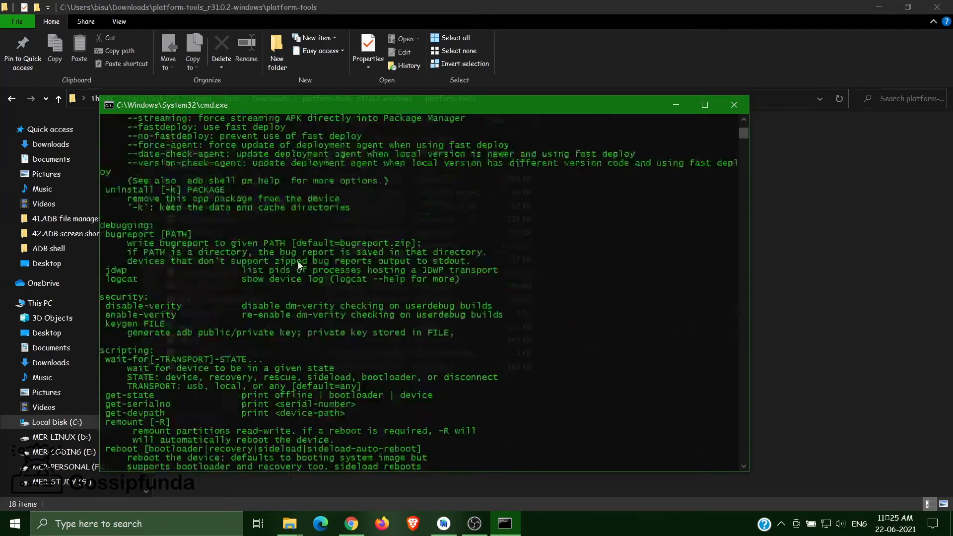
scroll(513, 346, "up", 20)
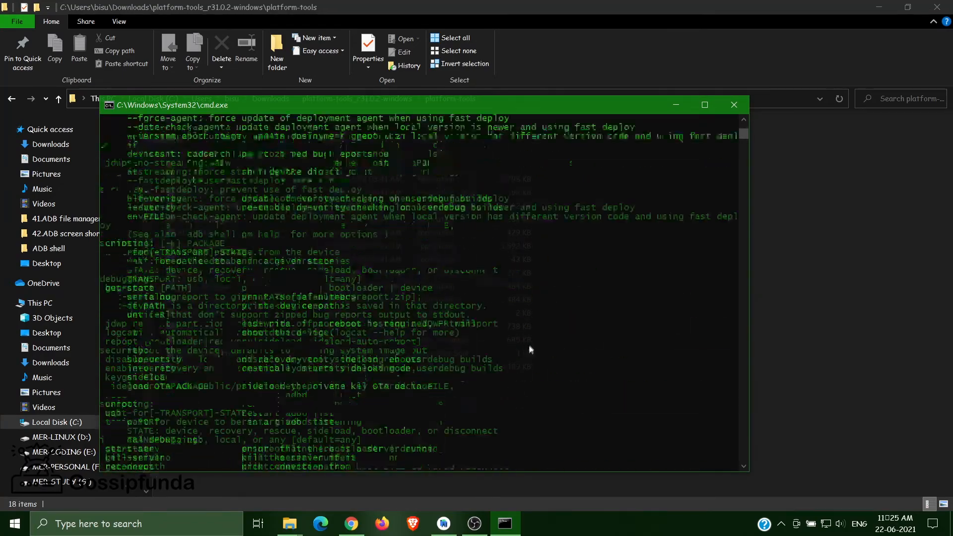
scroll(470, 296, "up", 7)
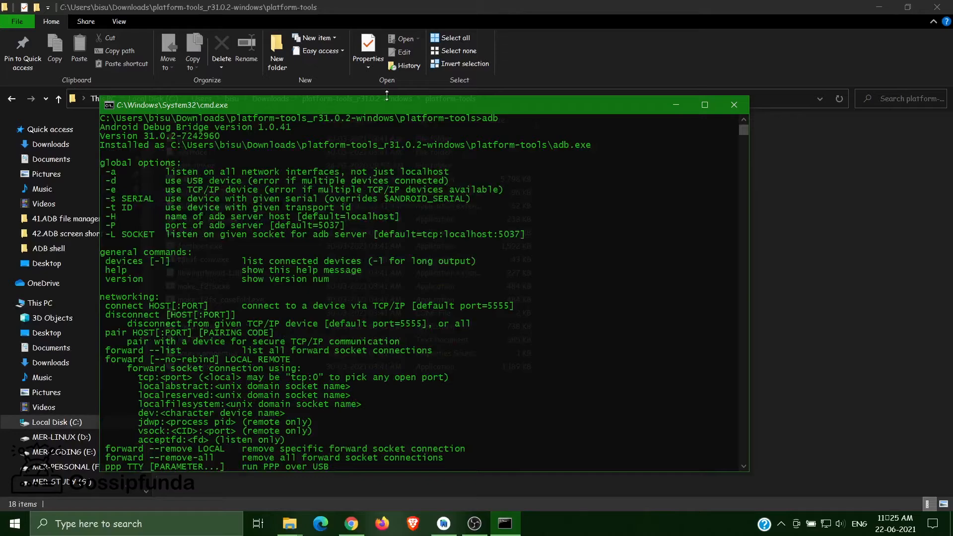
scroll(440, 140, "up", 1)
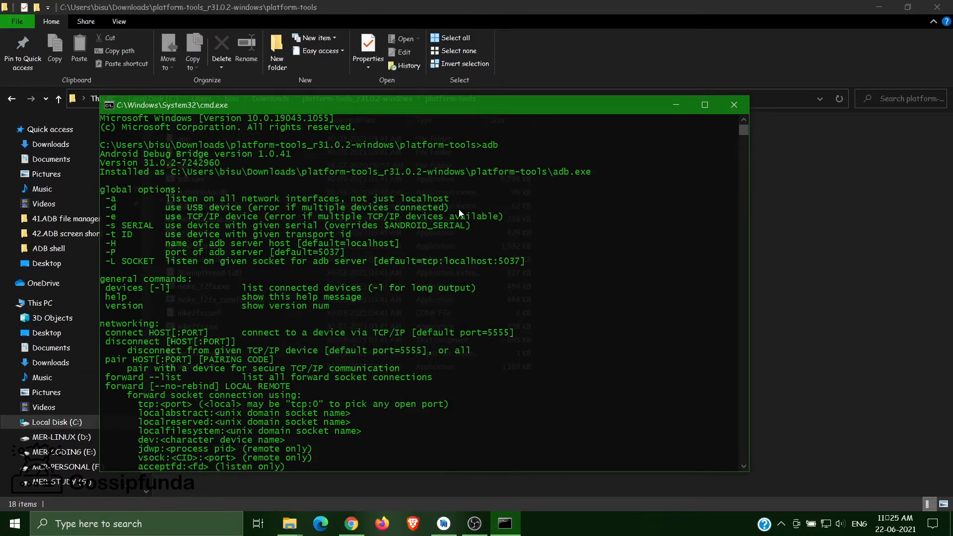
scroll(458, 208, "down", 20)
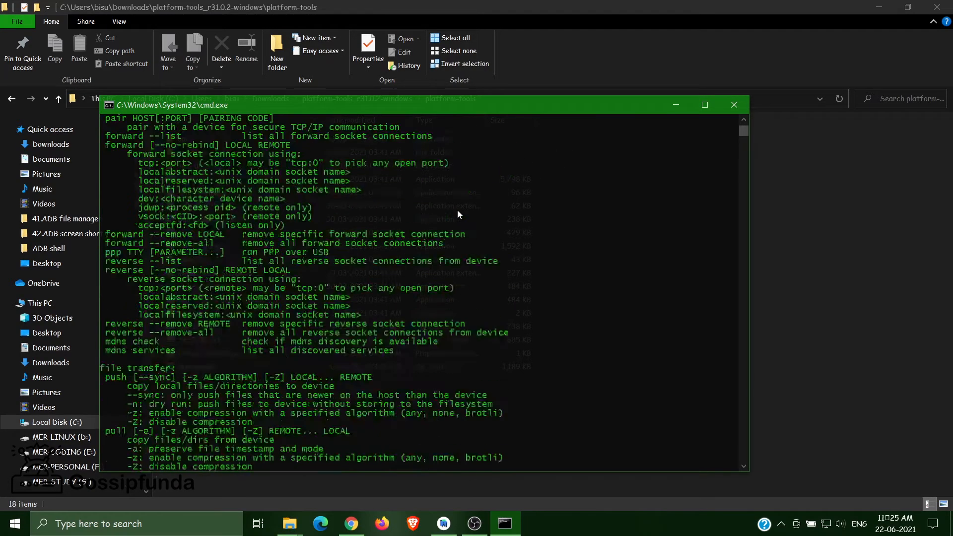
scroll(484, 213, "down", 11)
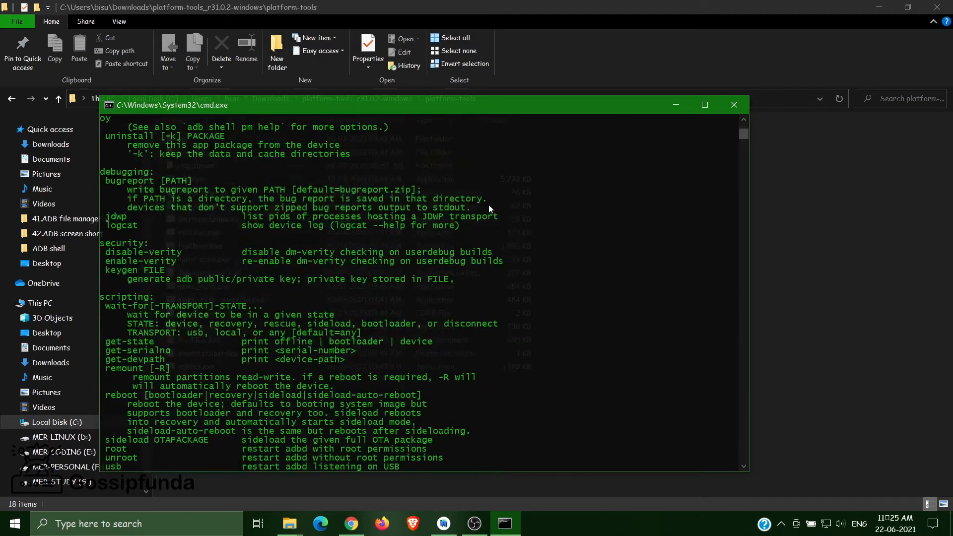
left_click(736, 105)
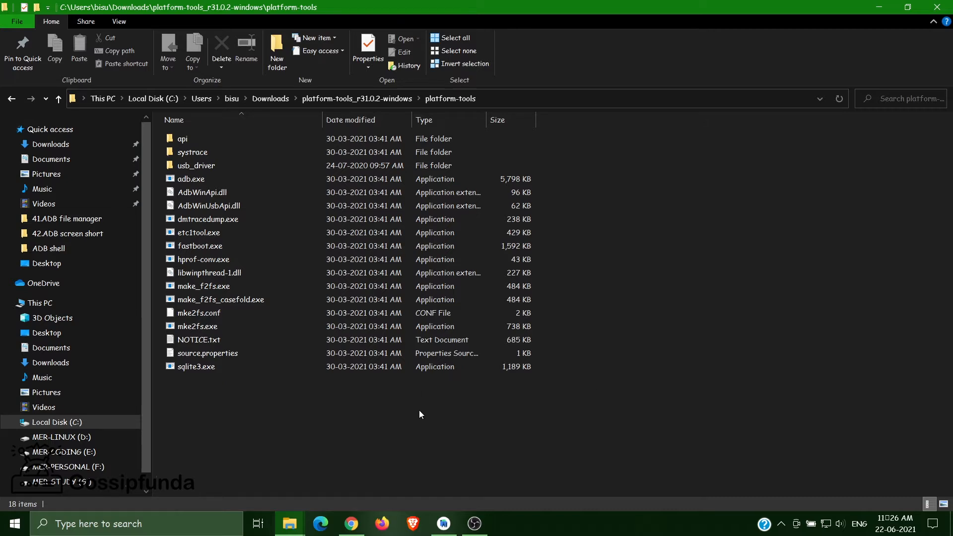
Switch to Chrome, open the Android Studio download page from the android studio search results and choose to download Android Studio.
left_click(888, 5)
left_click(351, 524)
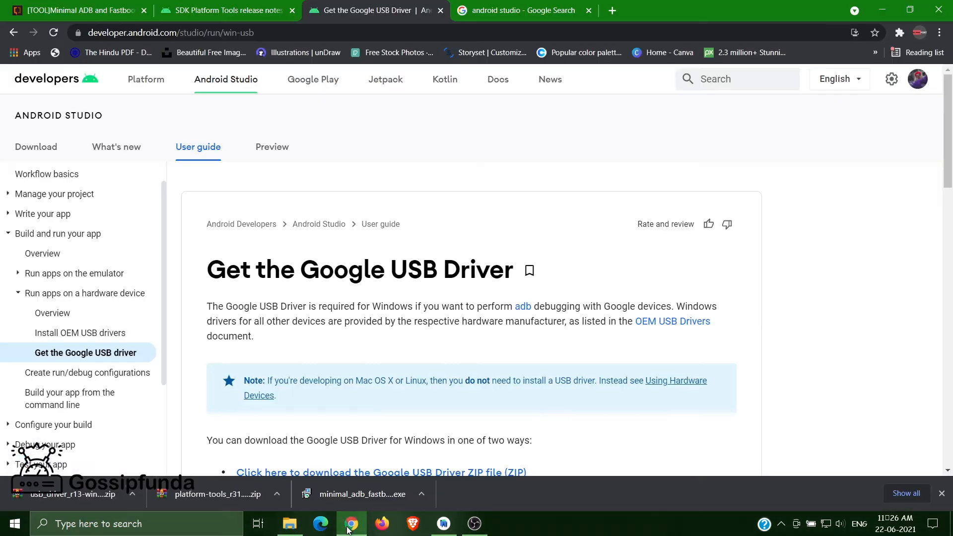
left_click(530, 19)
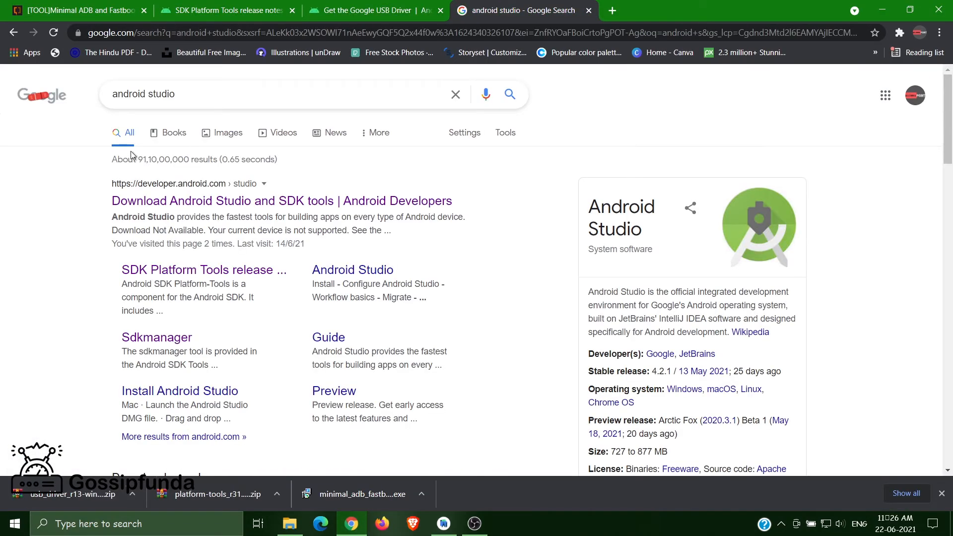
left_click_drag(223, 96, 84, 103)
left_click(204, 90)
left_click(50, 234)
left_click(251, 206)
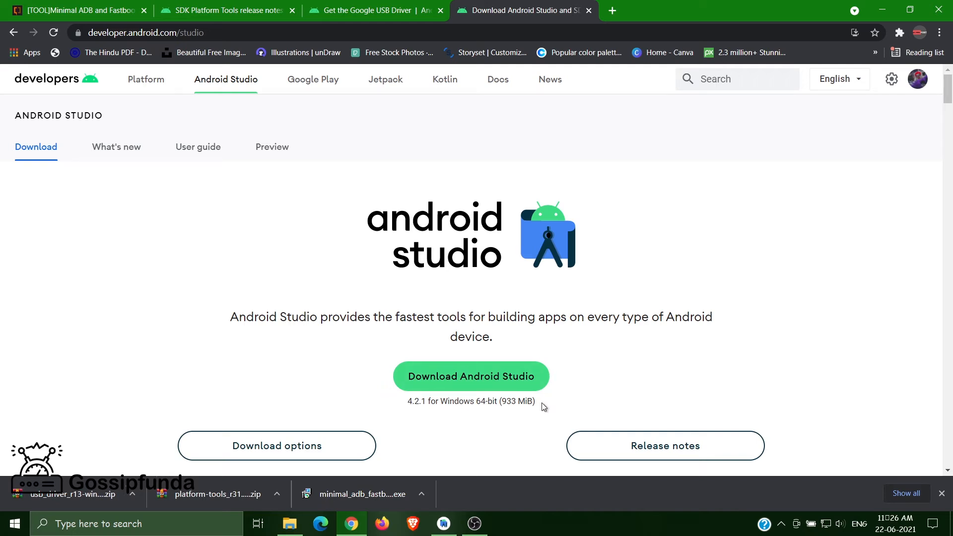
left_click(525, 389)
Switch to Android Studio and display the available SDK Tools in the SDK Manager.
left_click(455, 526)
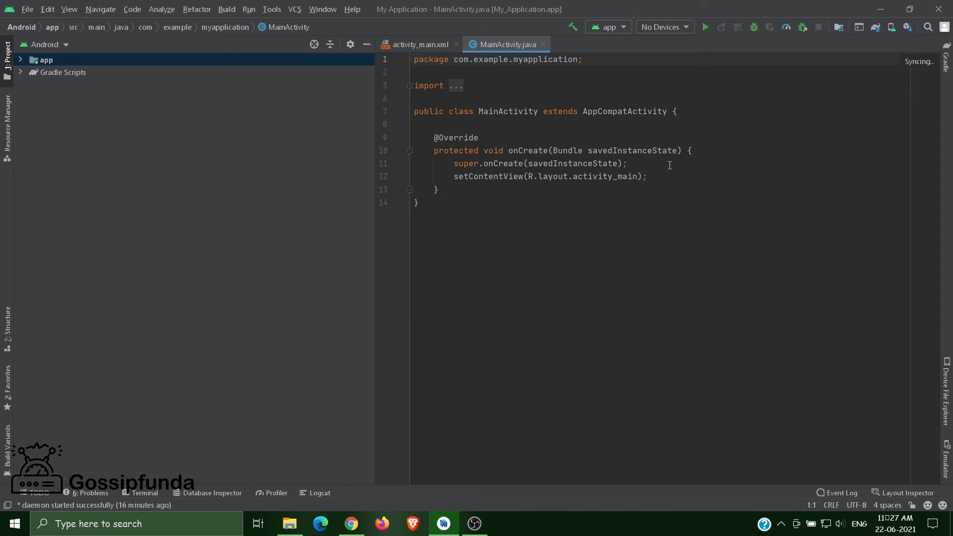
left_click(27, 9)
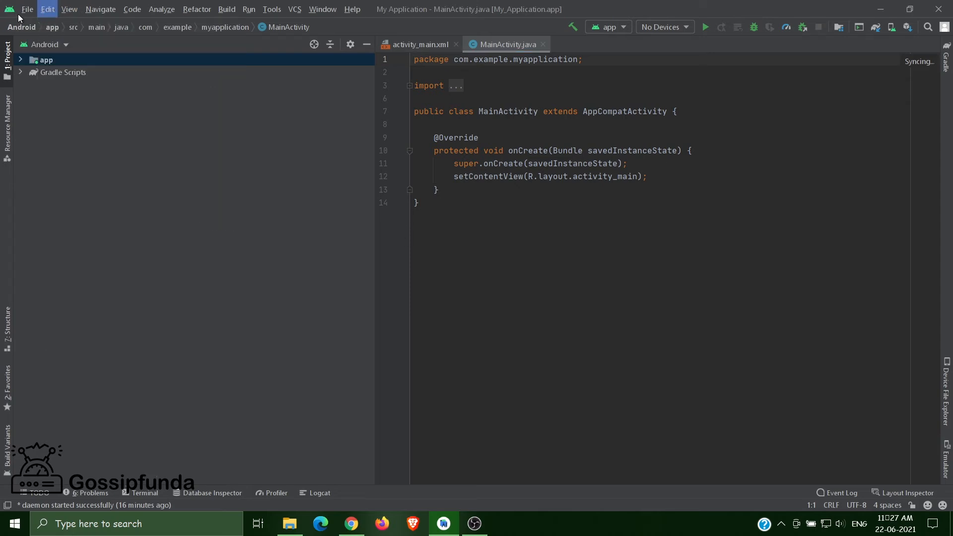
key("Escape")
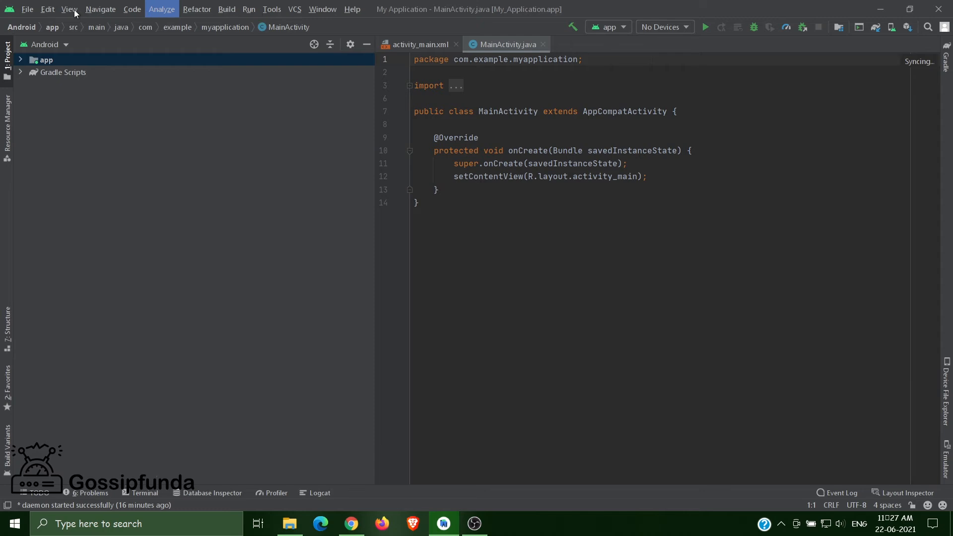
left_click(272, 9)
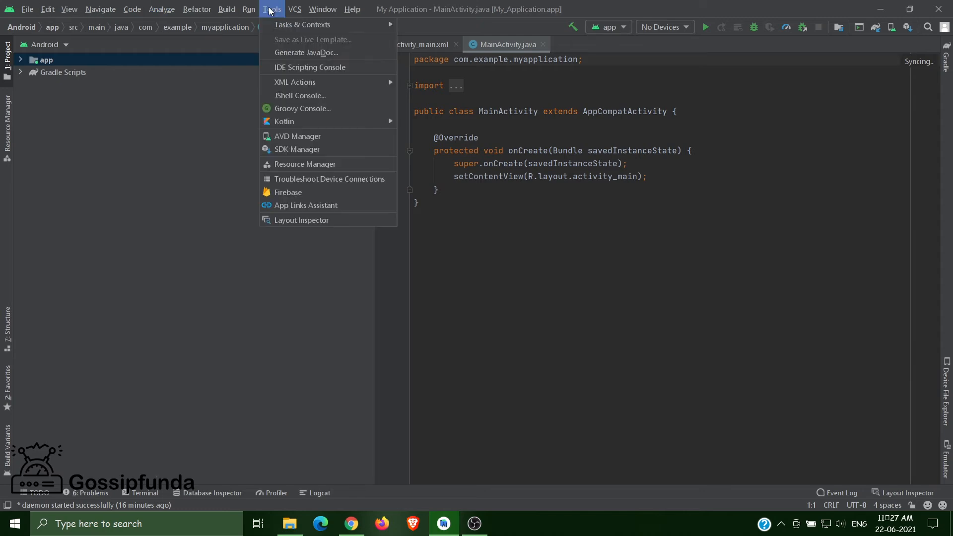
left_click(306, 149)
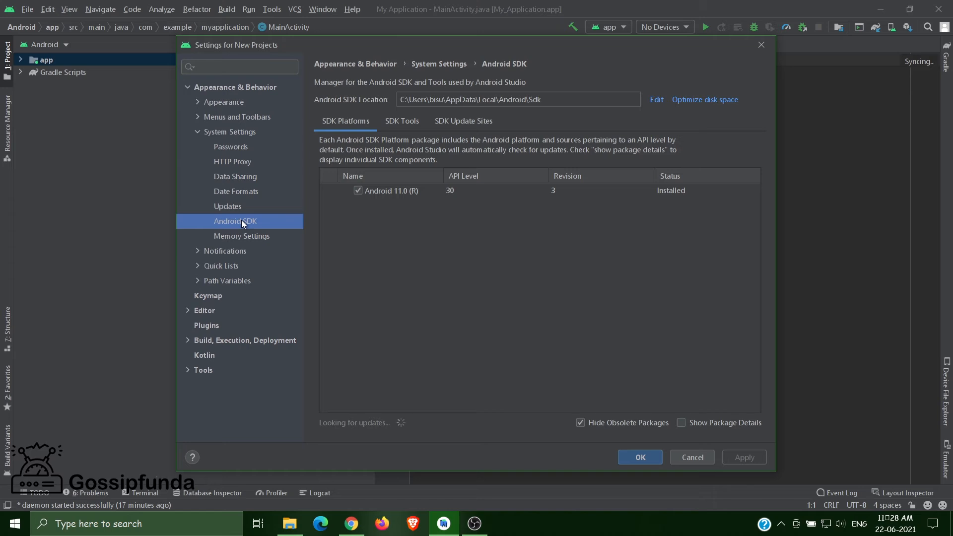
left_click(397, 120)
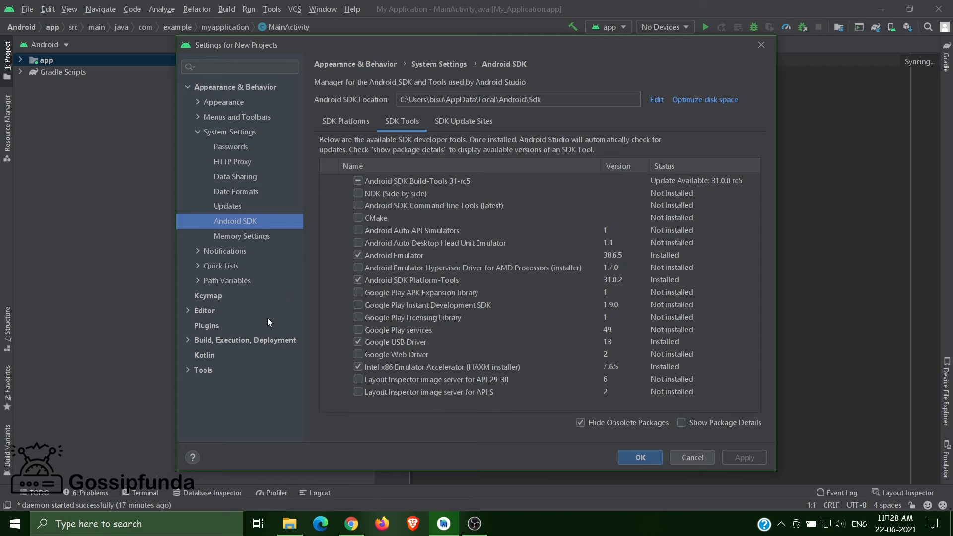
Select the Google USB Driver entry among the SDK Tools, then accept and close the SDK settings.
left_click(394, 348)
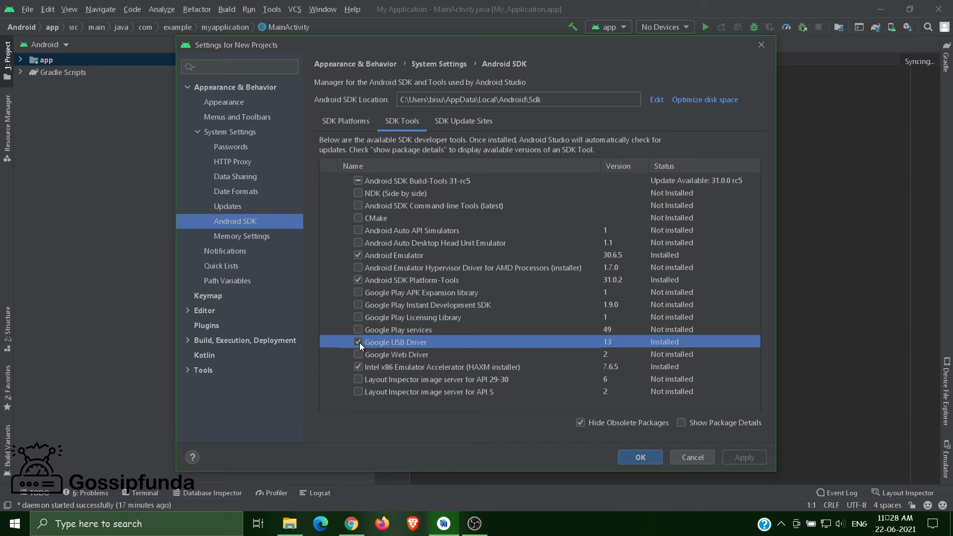
left_click(689, 324)
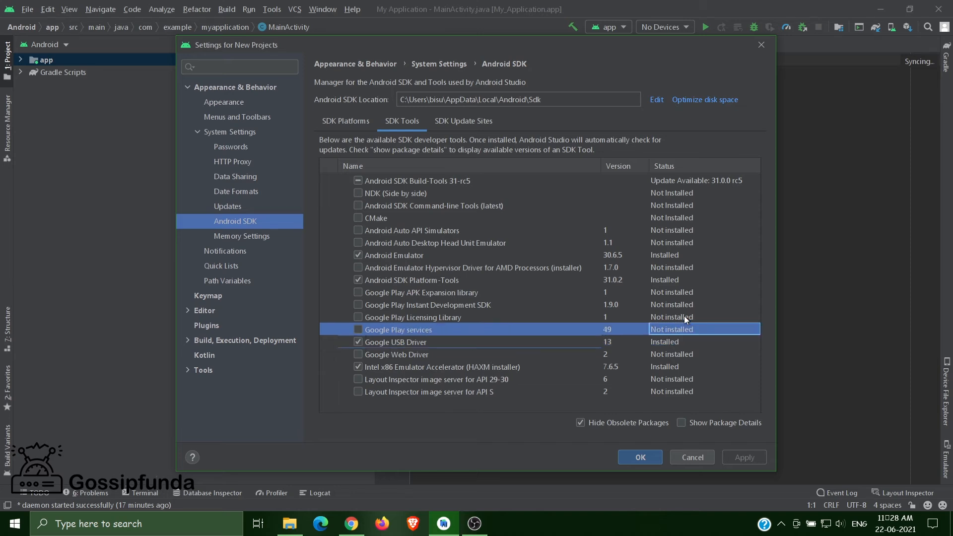
left_click(685, 316)
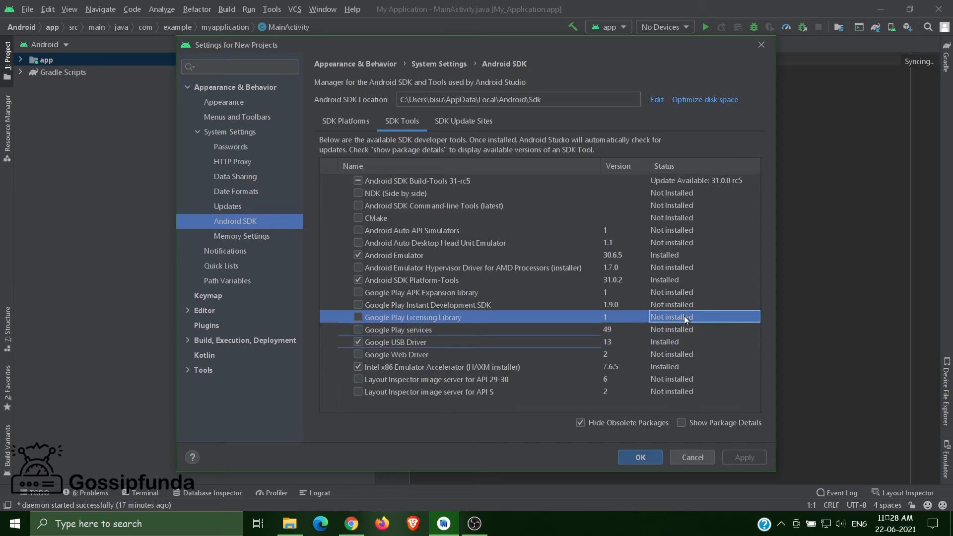
left_click(414, 345)
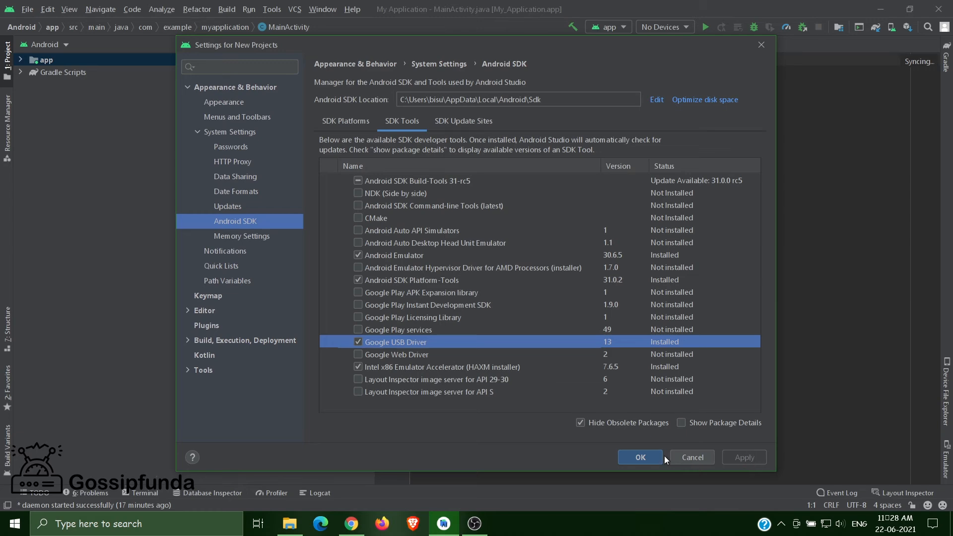
left_click(647, 456)
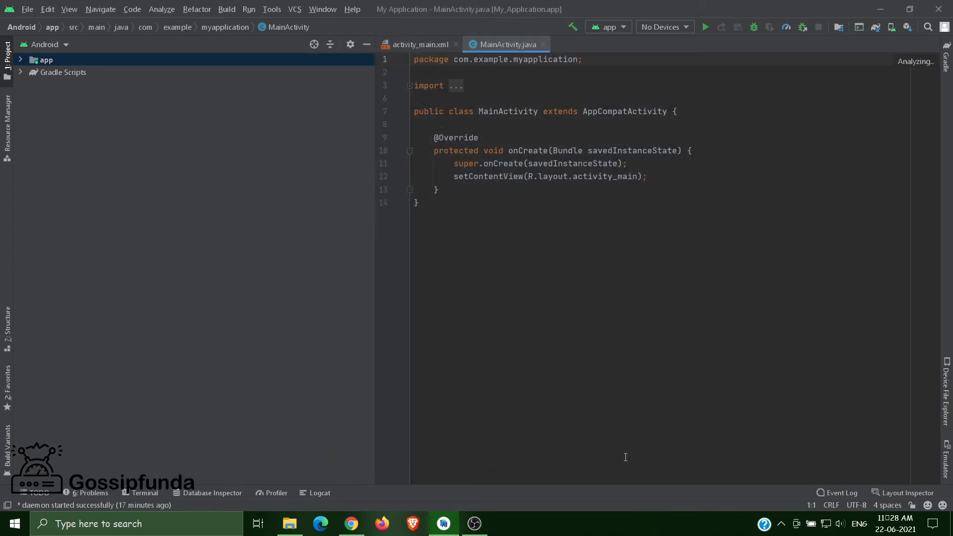
Minimize Android Studio and Chrome, then open the user's profile folder under C:\Users in File Explorer.
left_click(880, 9)
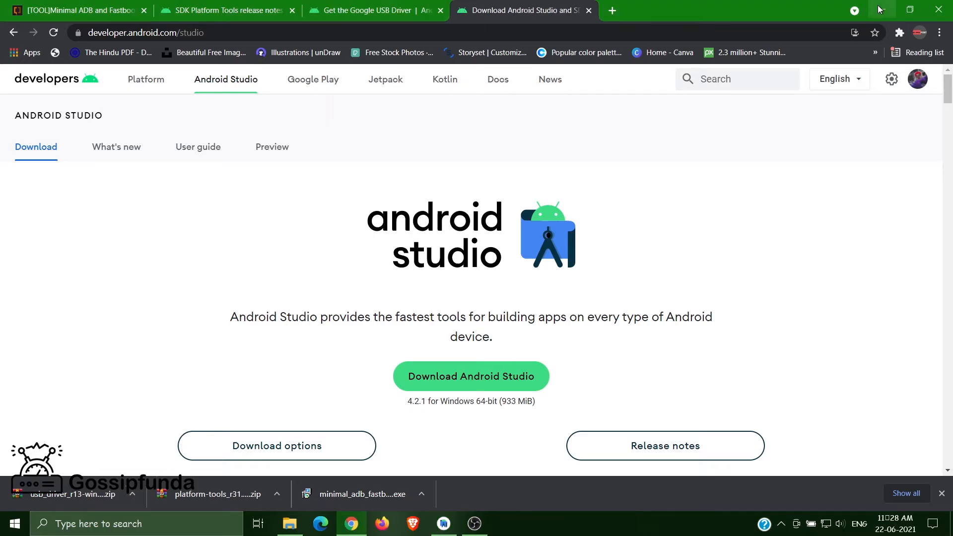
left_click(881, 10)
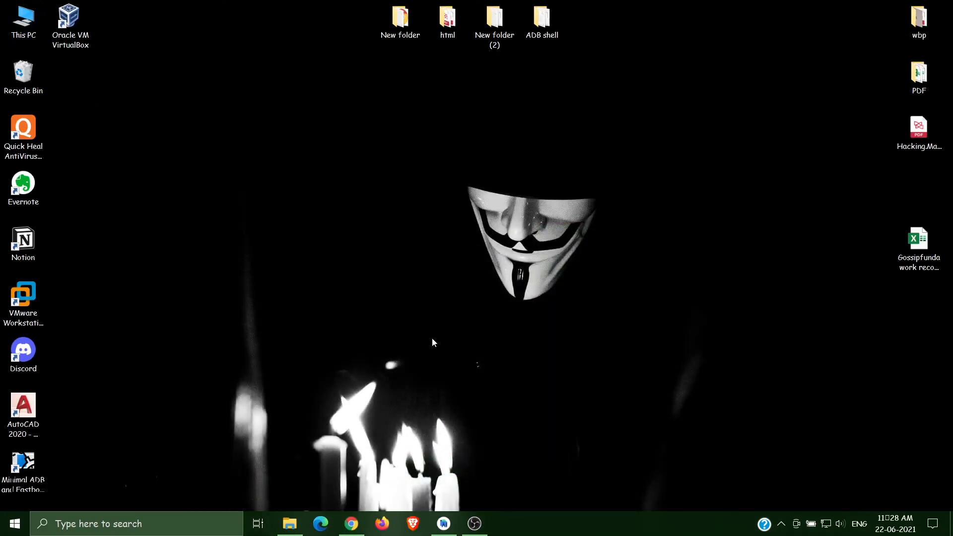
key("super+e")
double_click(254, 232)
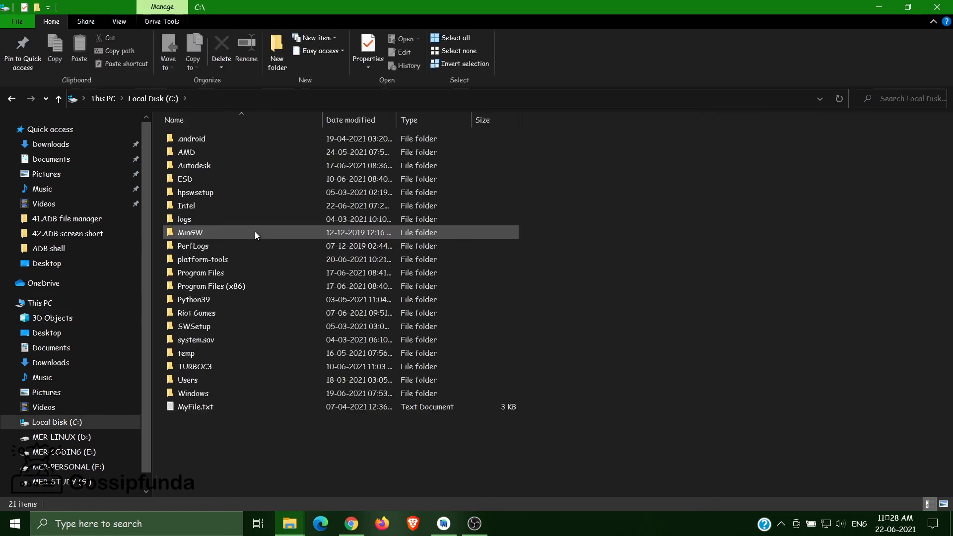
double_click(217, 381)
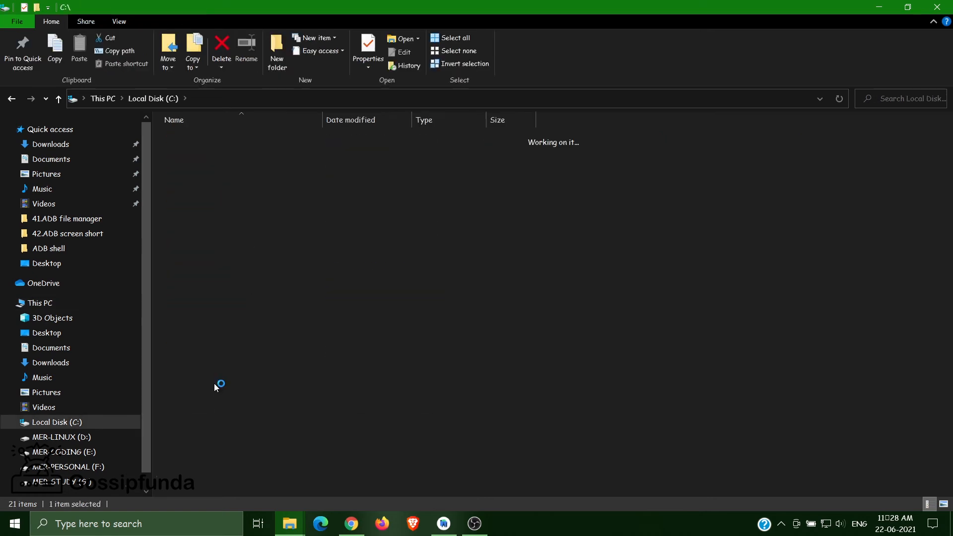
left_click(217, 139)
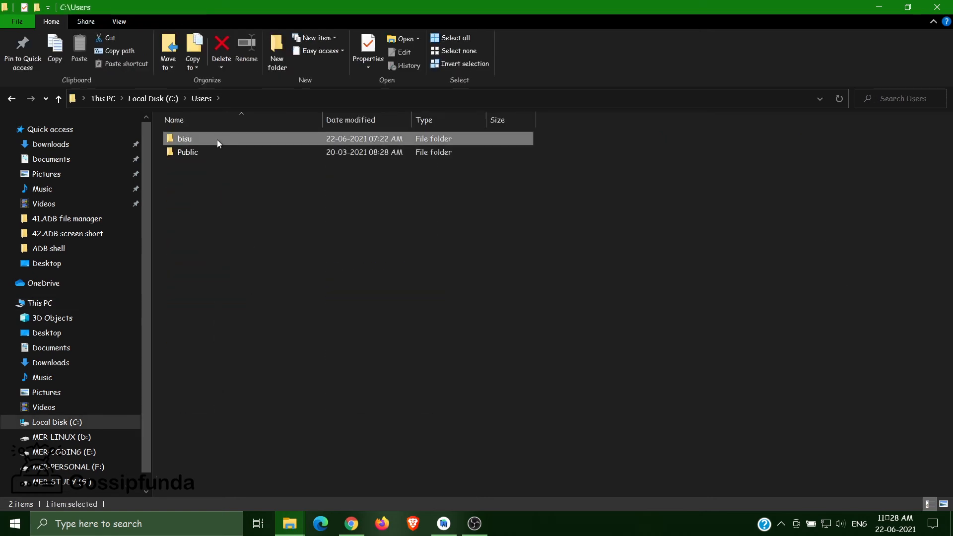
double_click(216, 138)
Show hidden items in the user's profile folder and open its AppData folder.
scroll(255, 359, "down", 6)
scroll(255, 359, "up", 6)
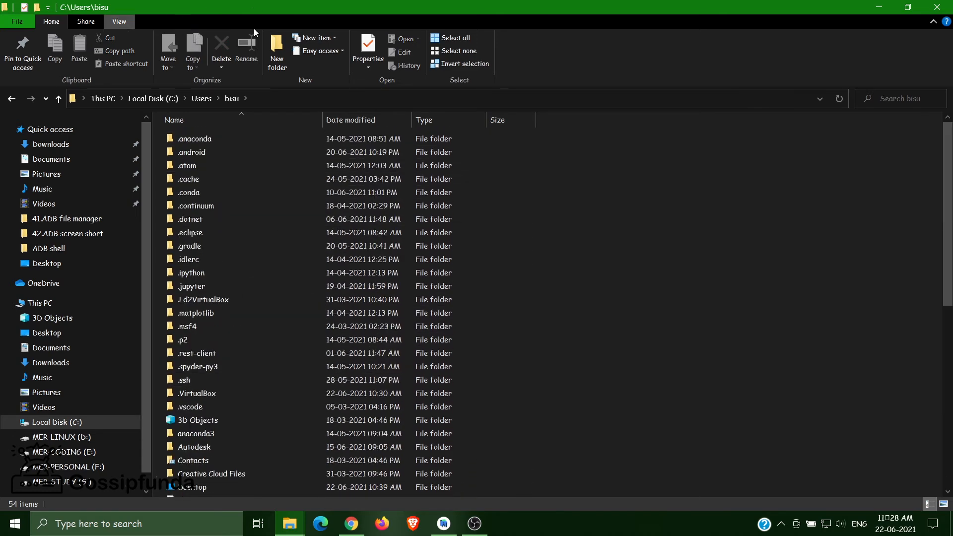
left_click(445, 66)
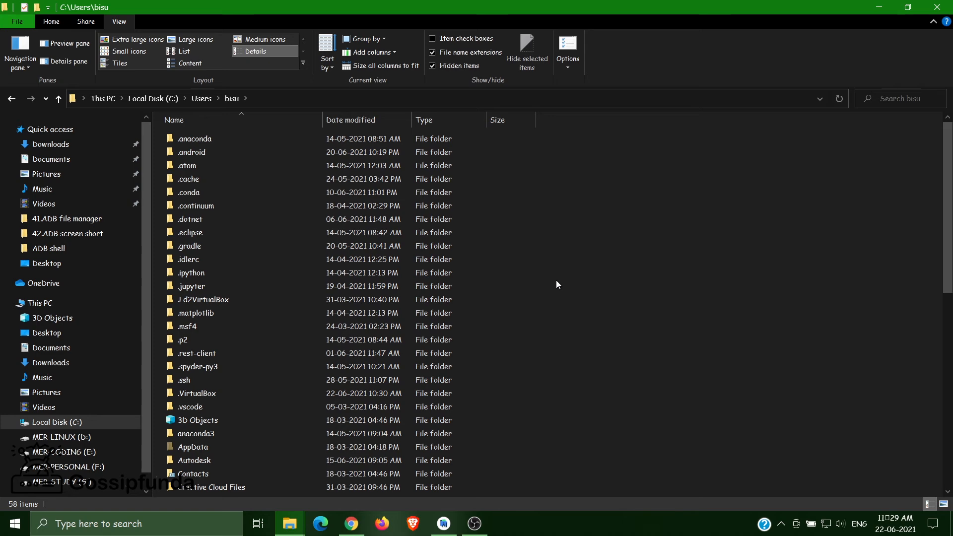
scroll(557, 284, "down", 6)
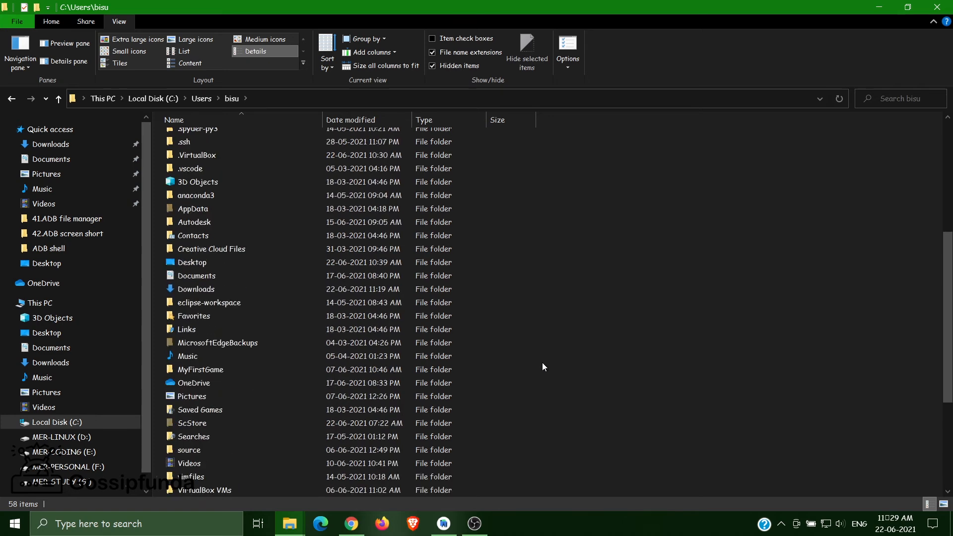
scroll(542, 366, "down", 2)
scroll(542, 367, "down", 3)
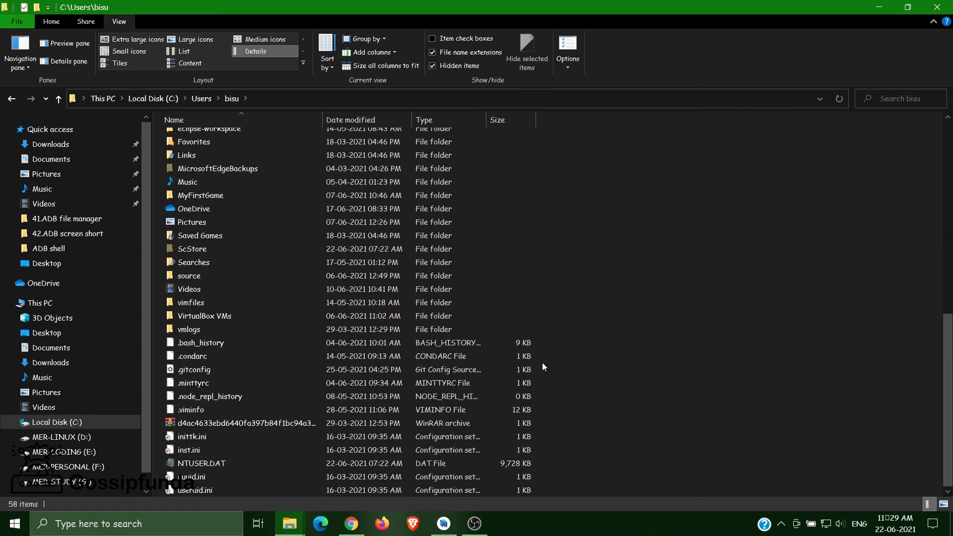
scroll(542, 362, "up", 8)
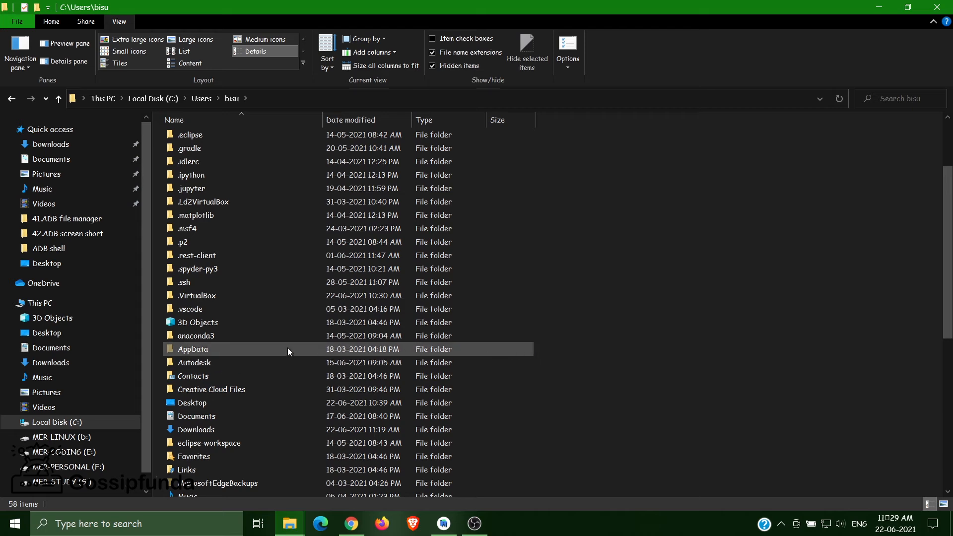
left_click(231, 351)
double_click(230, 350)
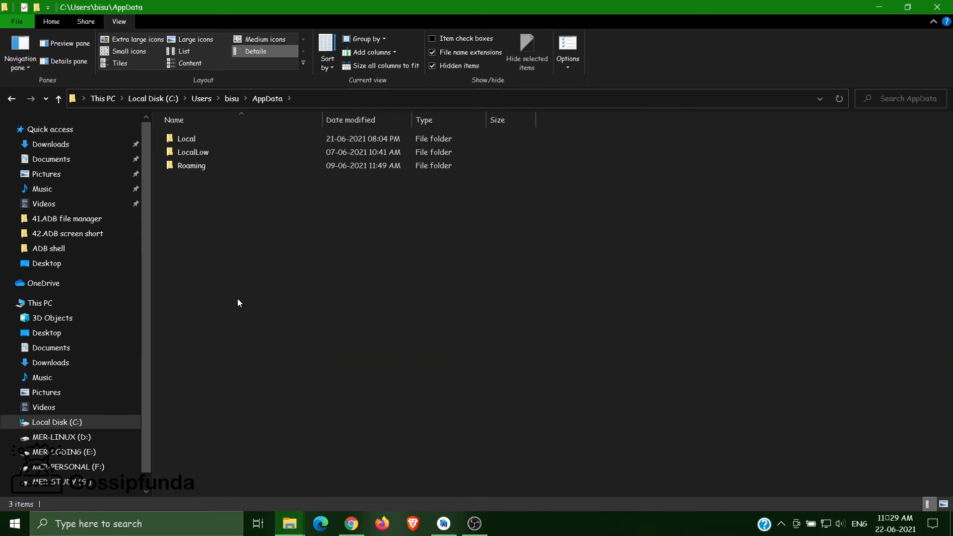
Open Local\Android\Sdk\platform-tools inside AppData and copy the full folder path.
left_click(194, 142)
double_click(193, 142)
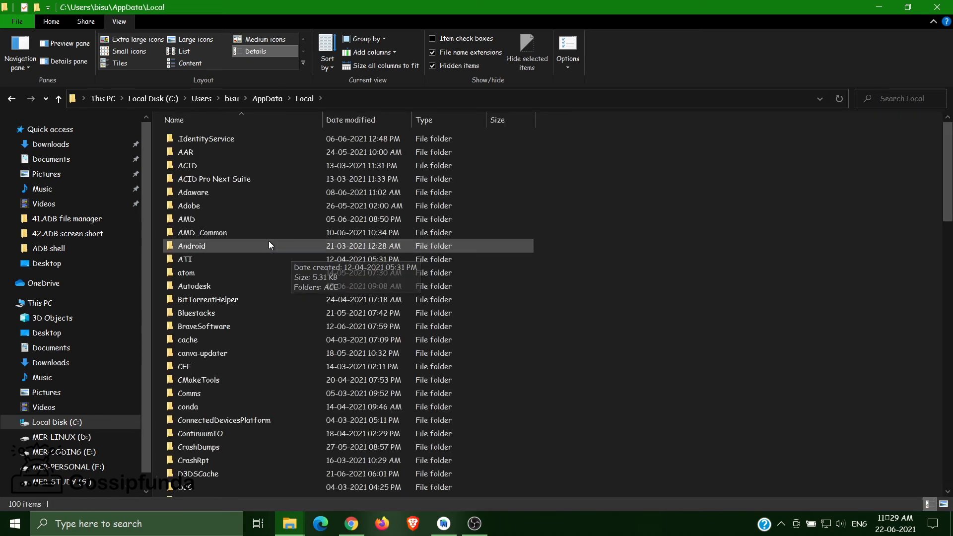
left_click(241, 246)
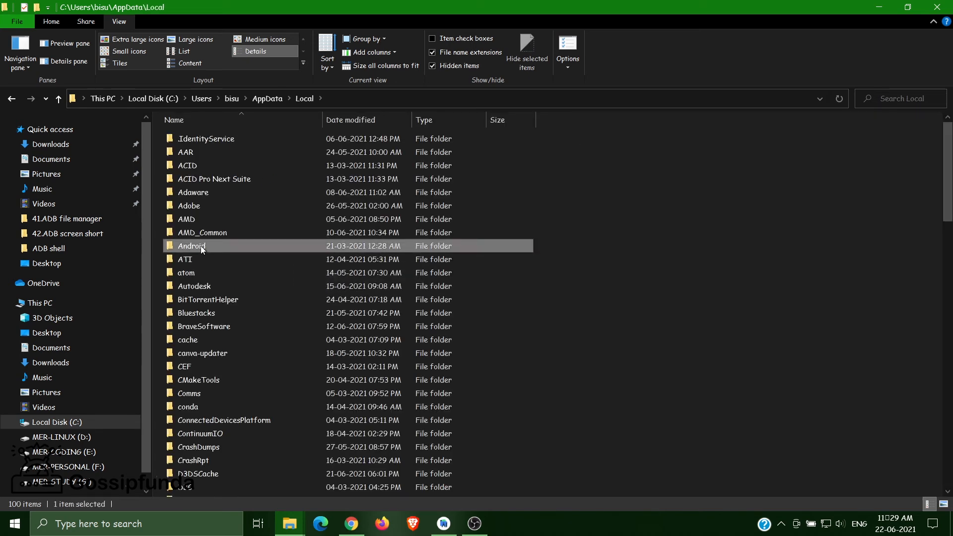
double_click(240, 246)
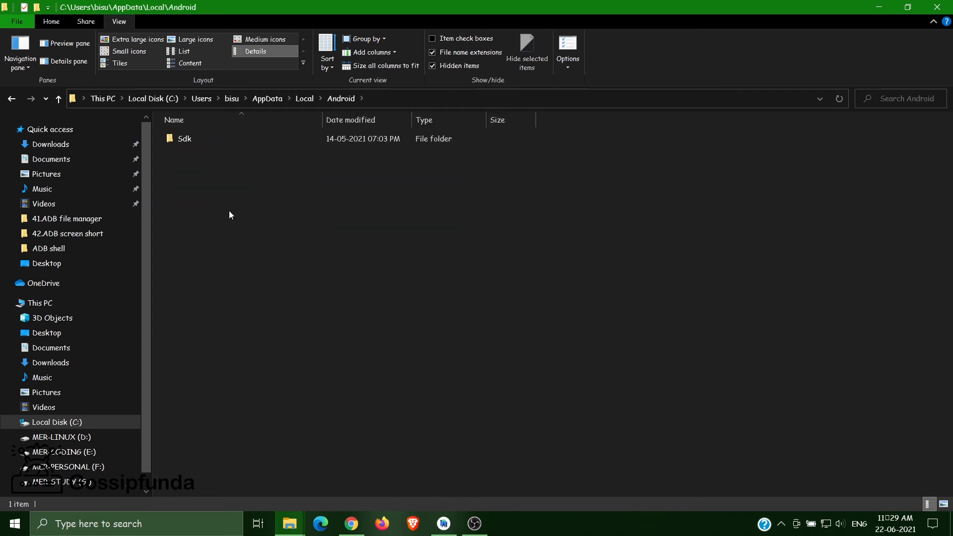
left_click(207, 138)
double_click(207, 138)
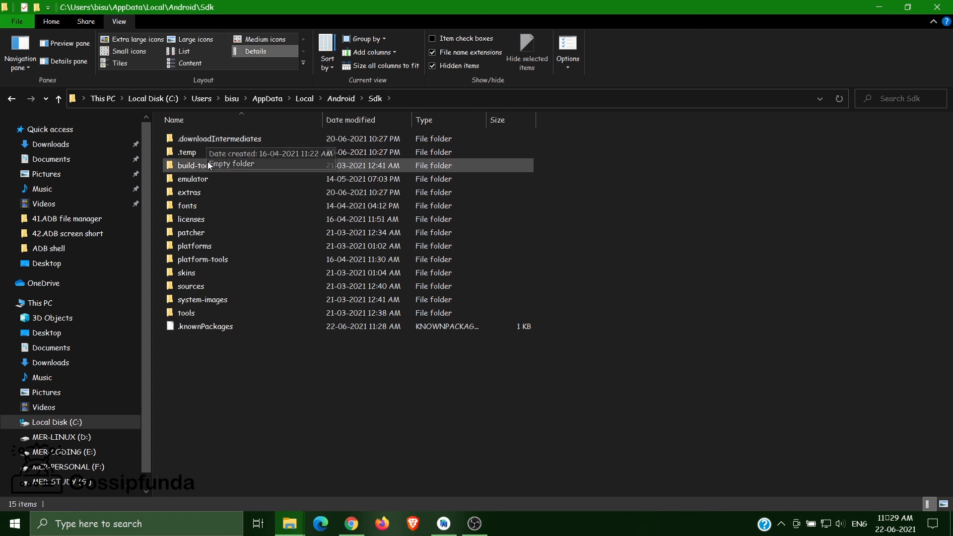
left_click(266, 260)
double_click(266, 259)
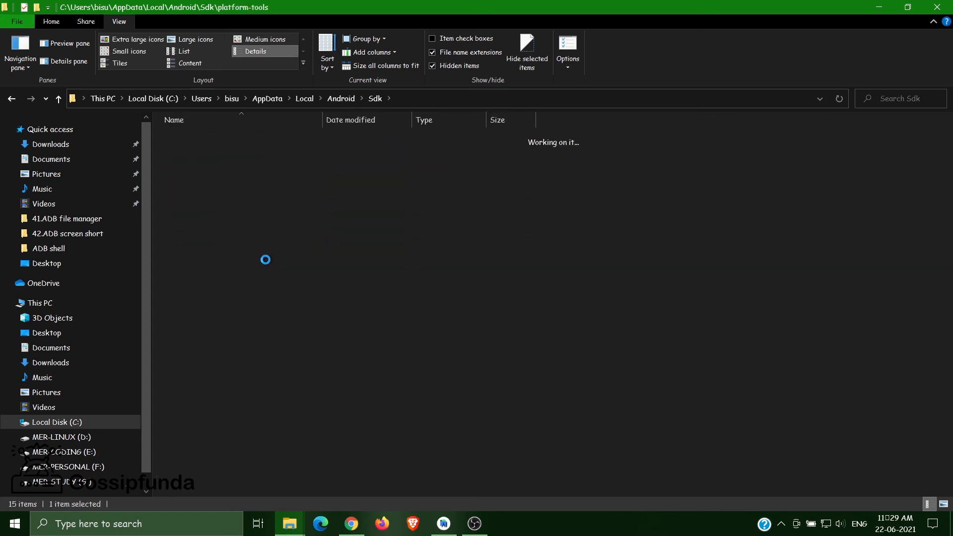
left_click(492, 98)
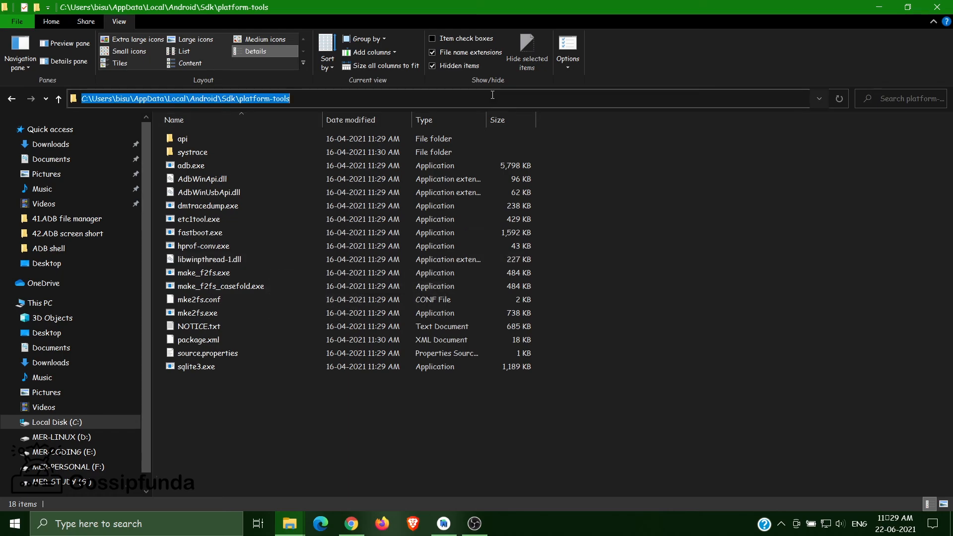
Show the desktop and open the Environment Variables through This PC's properties and the advanced system settings.
key("super+d")
right_click(30, 34)
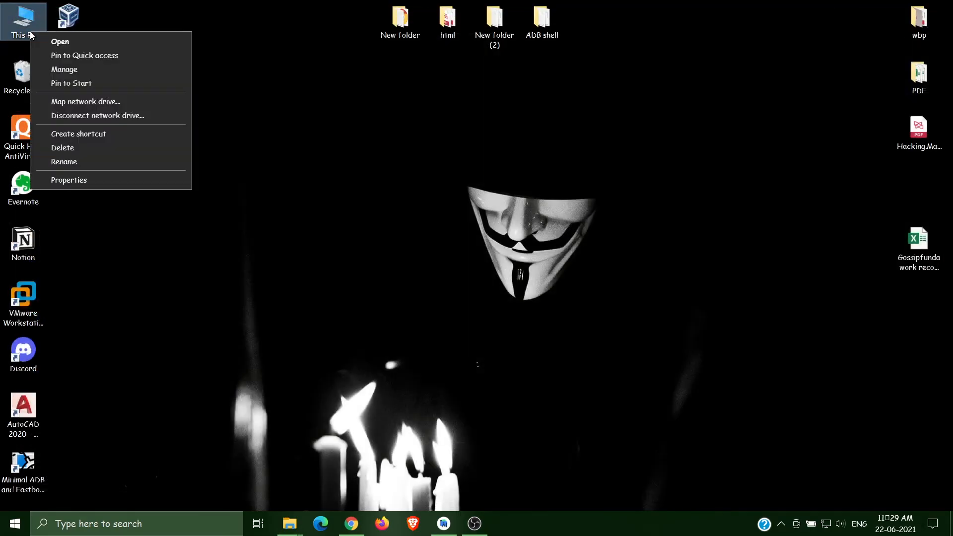
left_click(94, 181)
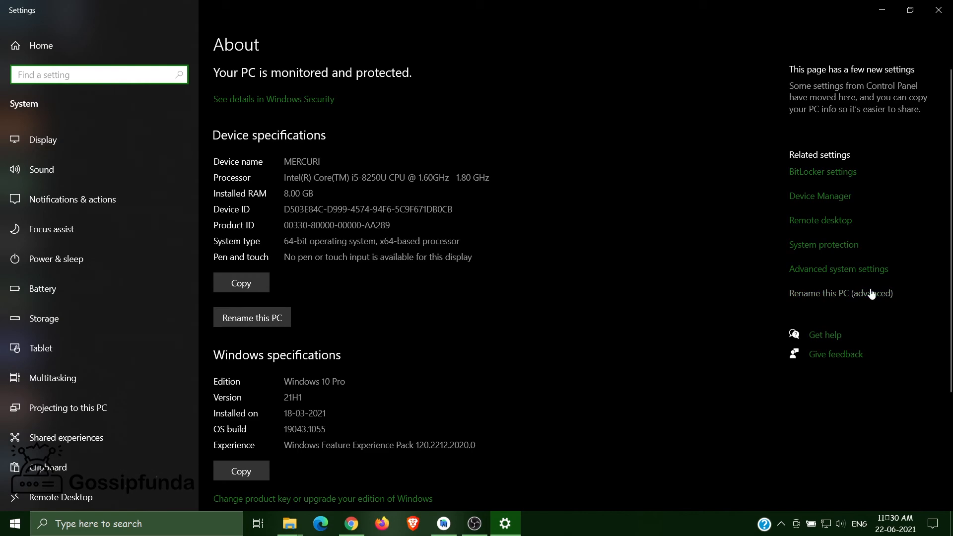
left_click(838, 270)
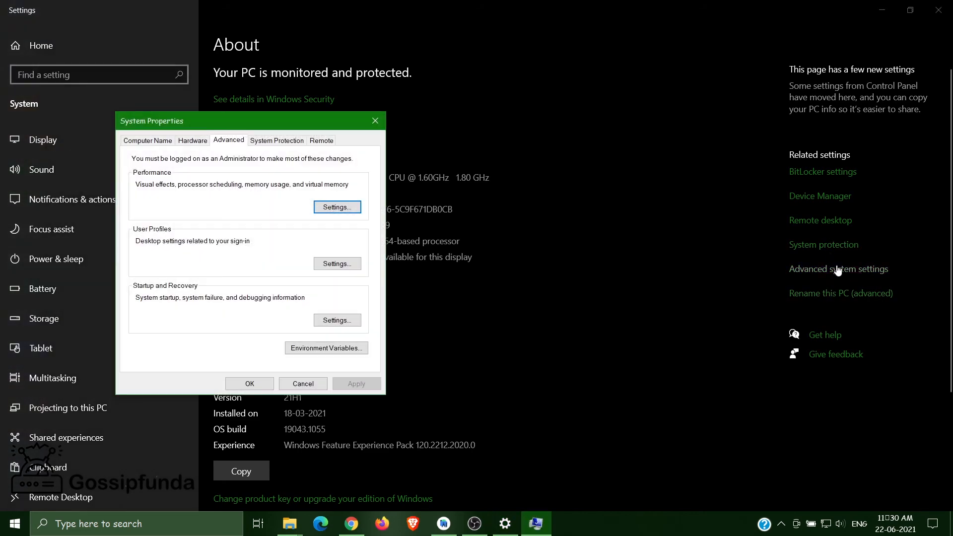
left_click(317, 348)
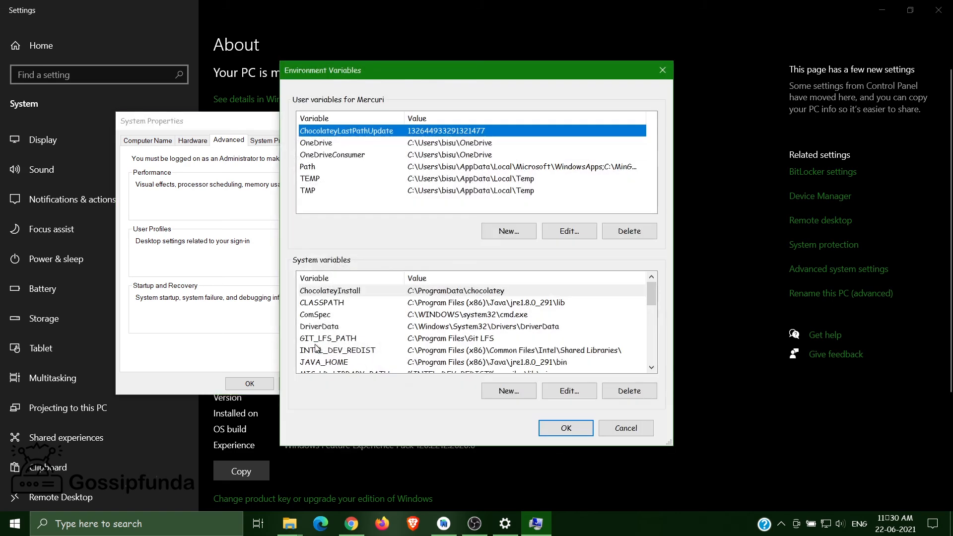
Edit the system Path variable and add the copied AppData\Local\Android\Sdk\platform-tools path as a new entry.
scroll(338, 326, "down", 1)
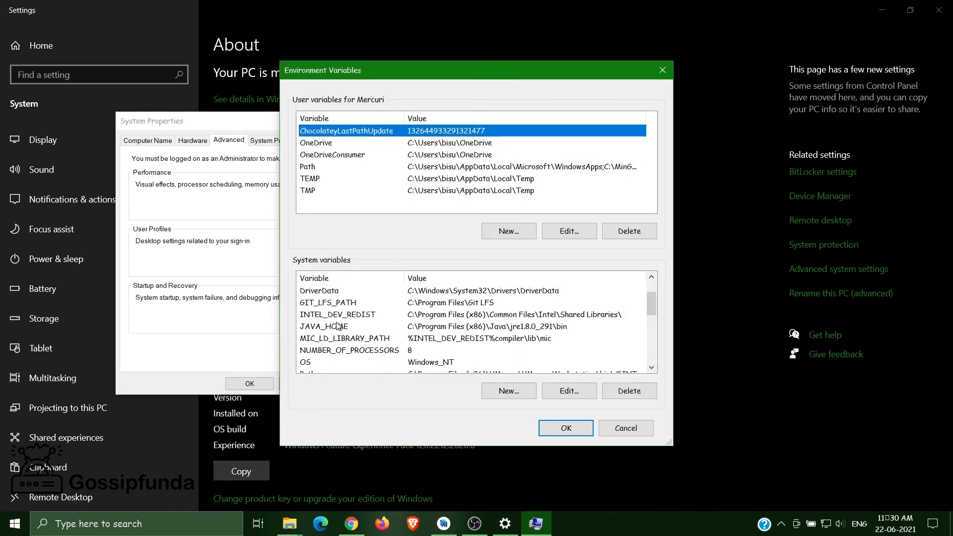
scroll(324, 358, "down", 2)
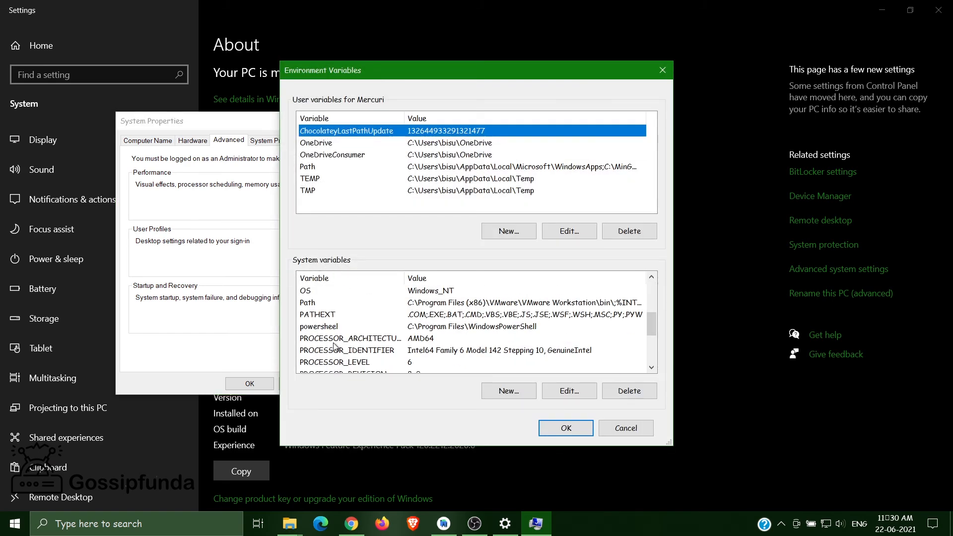
scroll(326, 320, "up", 1)
left_click(317, 339)
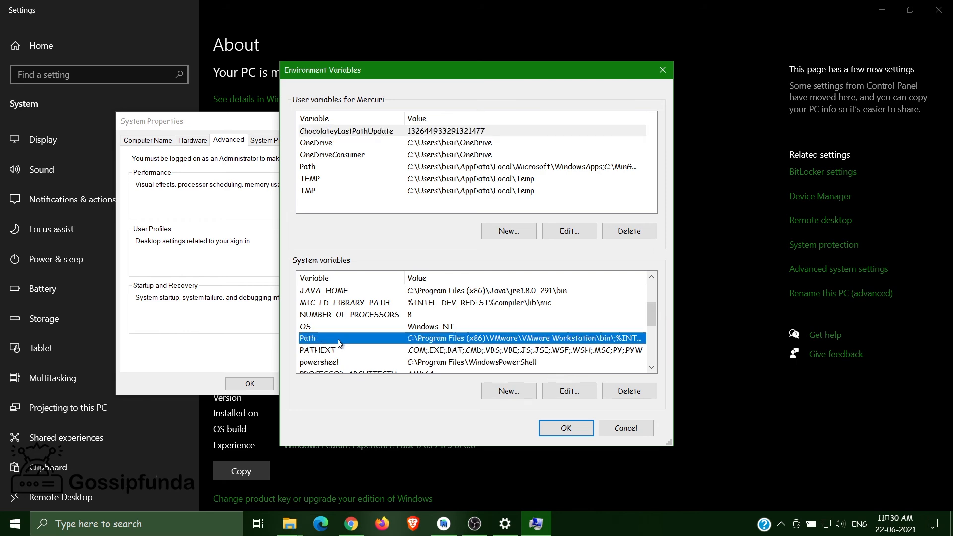
double_click(339, 343)
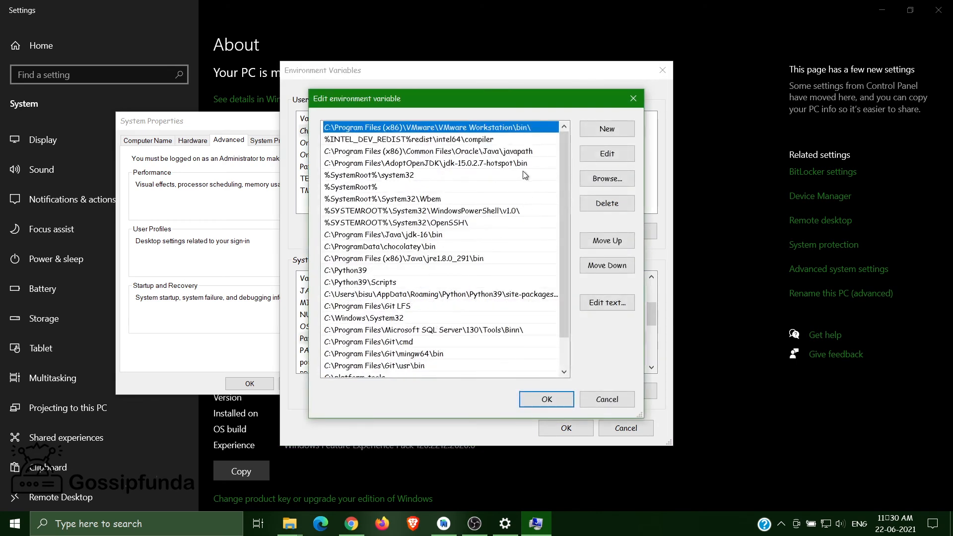
left_click(602, 133)
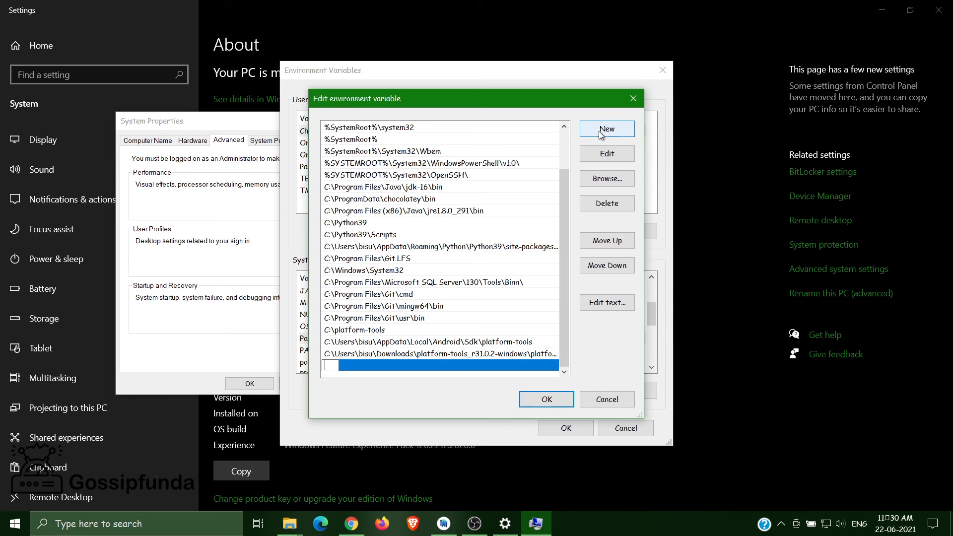
type("C:\\Users\\bisu\\AppData\\Local\\Android\\Sdk\\platform-tools")
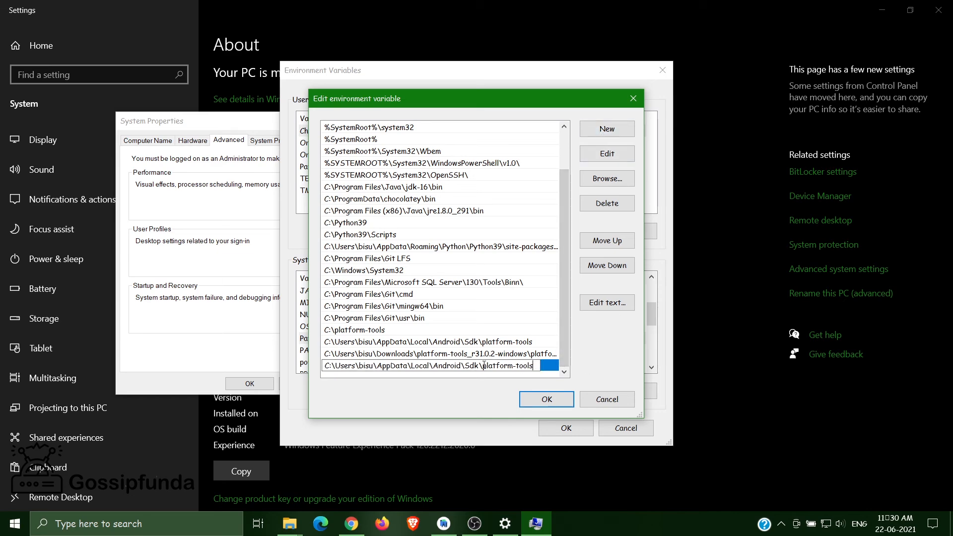
Recheck the SDK platform-tools folder path in File Explorer, then return to the Path variable and accept its edited entries.
left_click(292, 524)
left_click(330, 466)
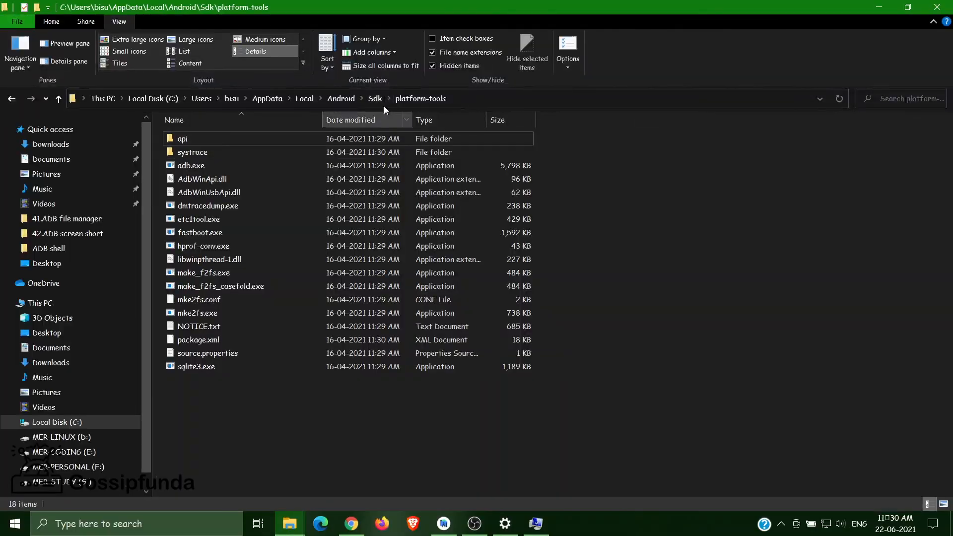
left_click(481, 98)
left_click(704, 260)
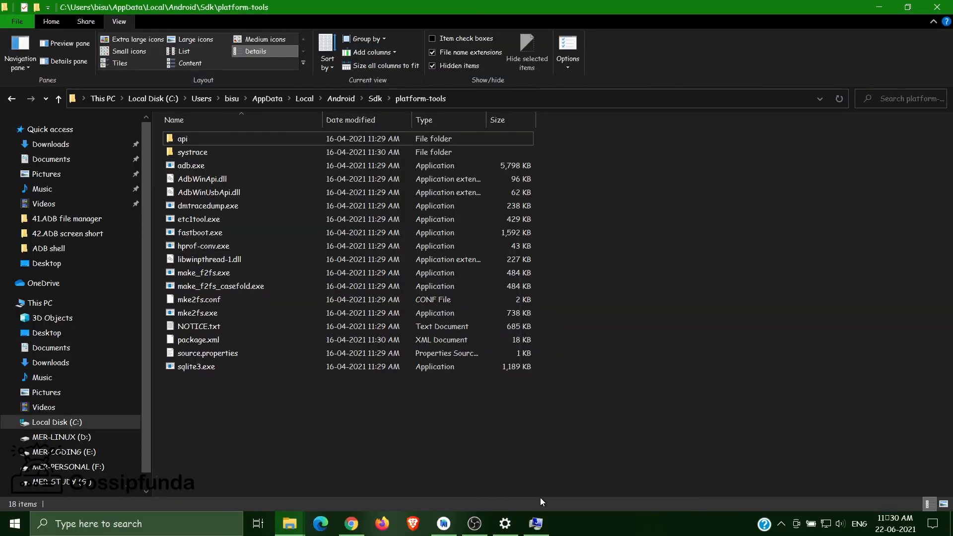
left_click(536, 521)
left_click(550, 397)
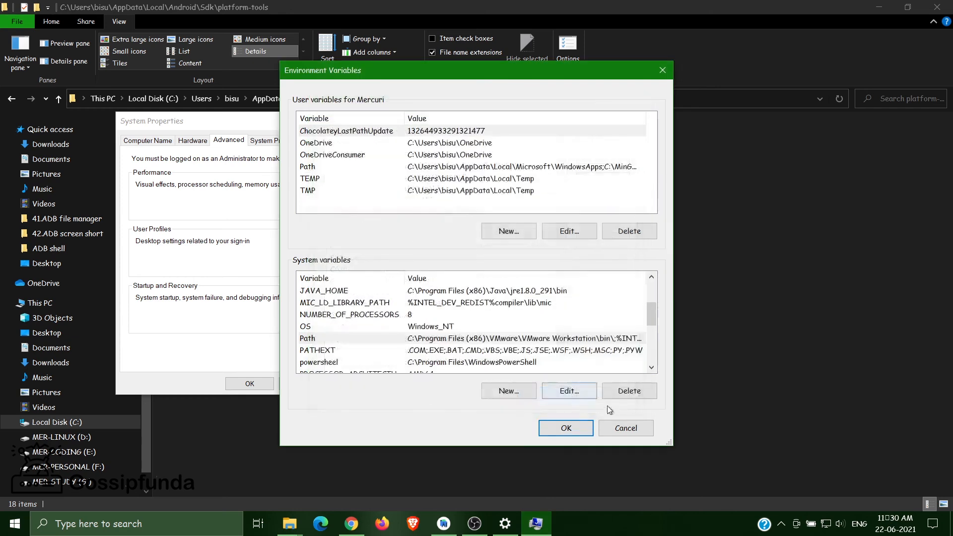
Accept the environment variable and system properties changes, then open a Command Prompt from the Sdk\platform-tools folder with cmd.
left_click(566, 428)
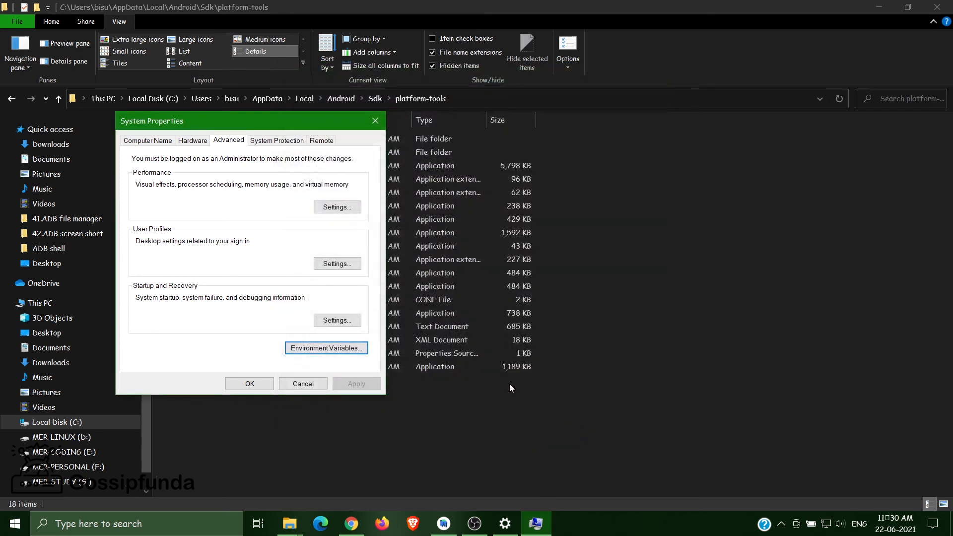
left_click(245, 384)
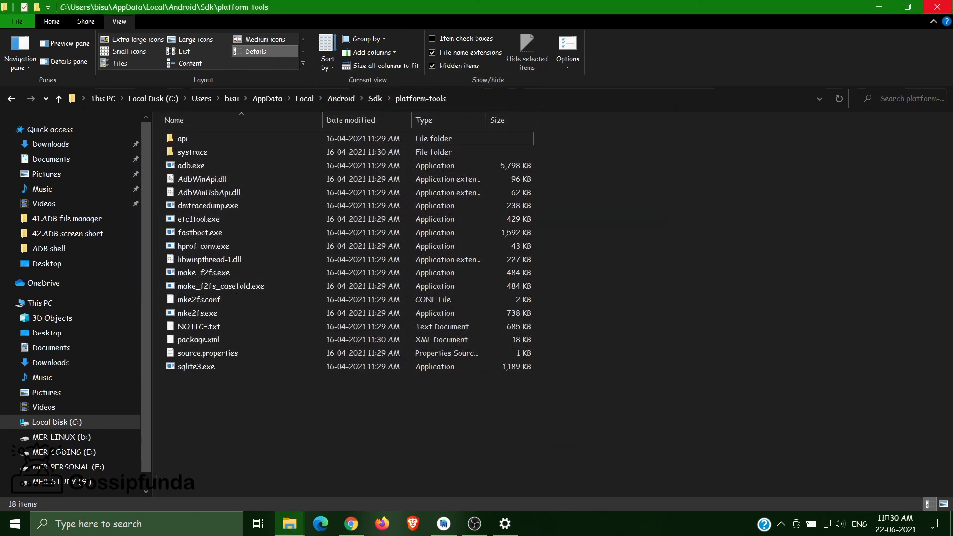
left_click(490, 99)
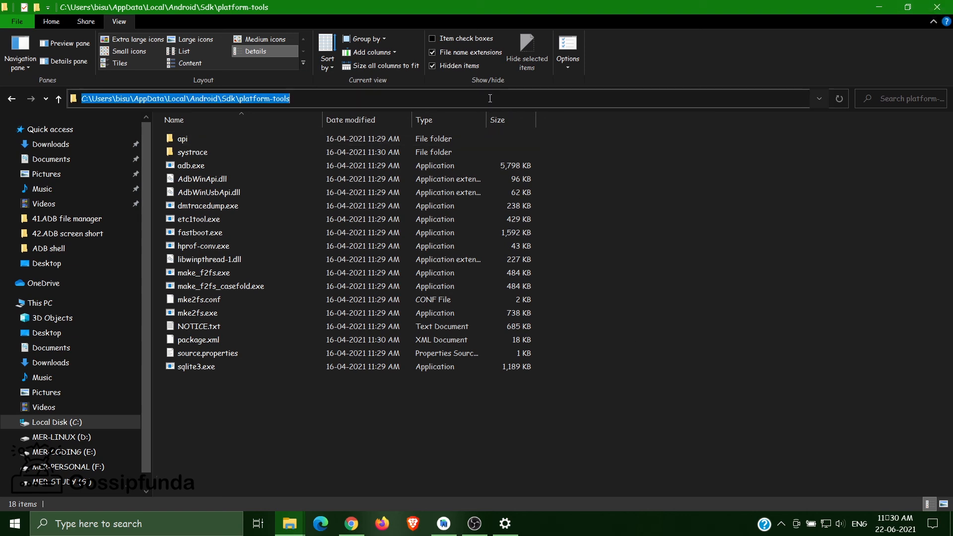
type("cmd")
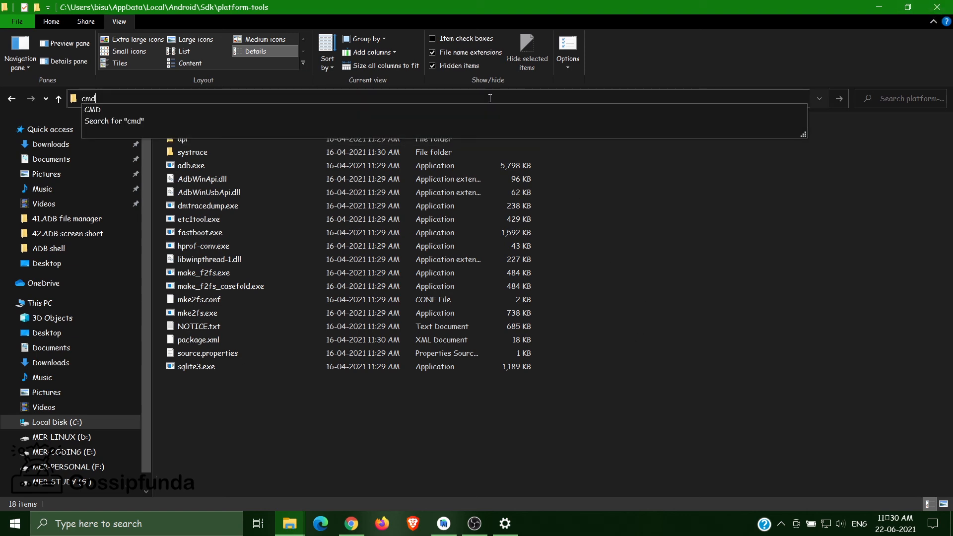
key("Return")
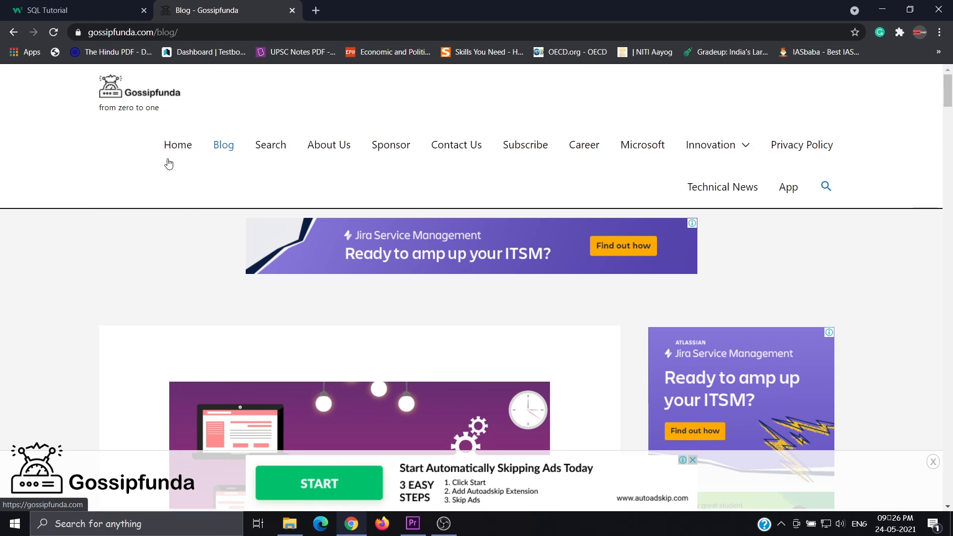
scroll(270, 305, "down", 5)
scroll(270, 304, "down", 6)
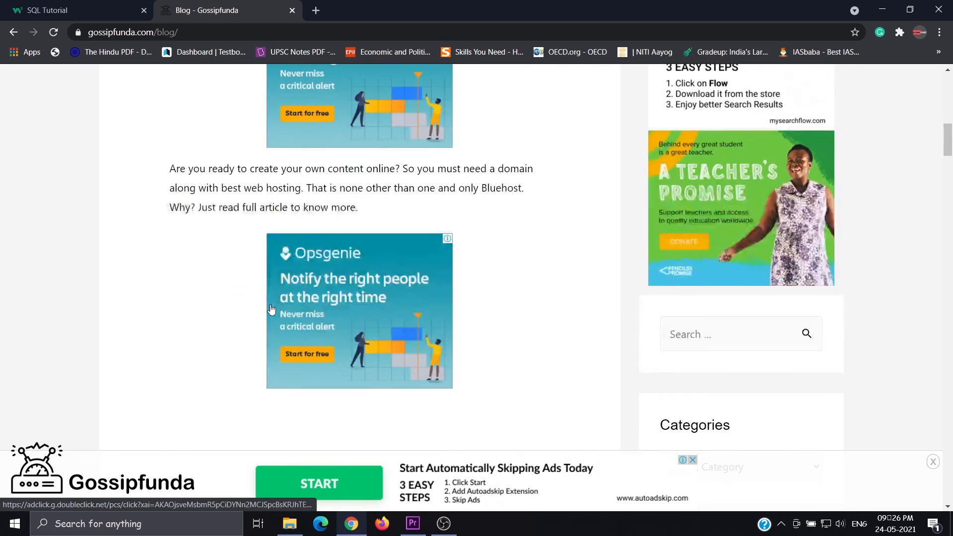
scroll(271, 310, "down", 5)
scroll(283, 249, "down", 5)
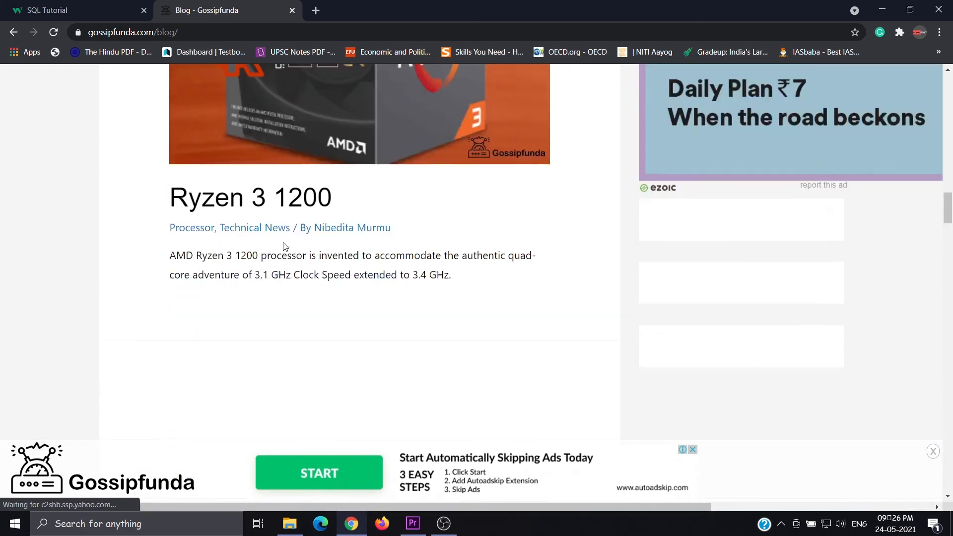